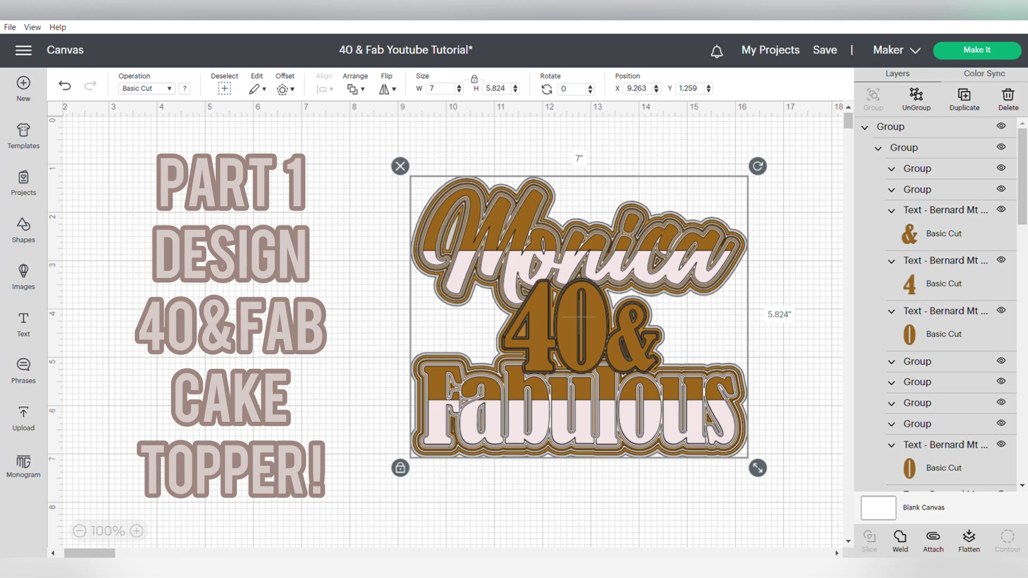
# - Deselect the whole finished cake topper design
pyautogui.press('Escape')
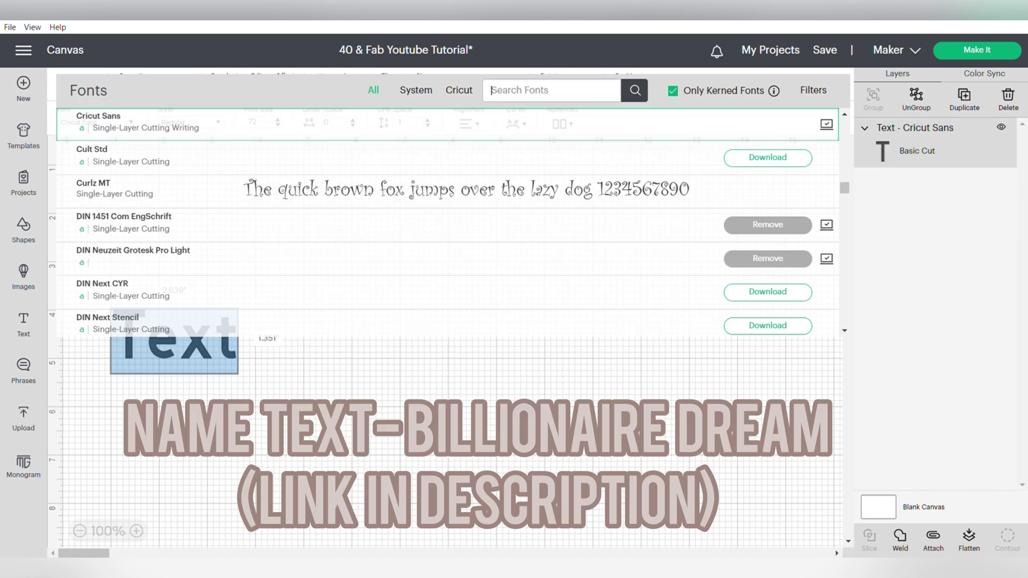
# - Switch the text to Billion Dreams and replace the placeholder 'Text' with the first name
pyautogui.write('bi')
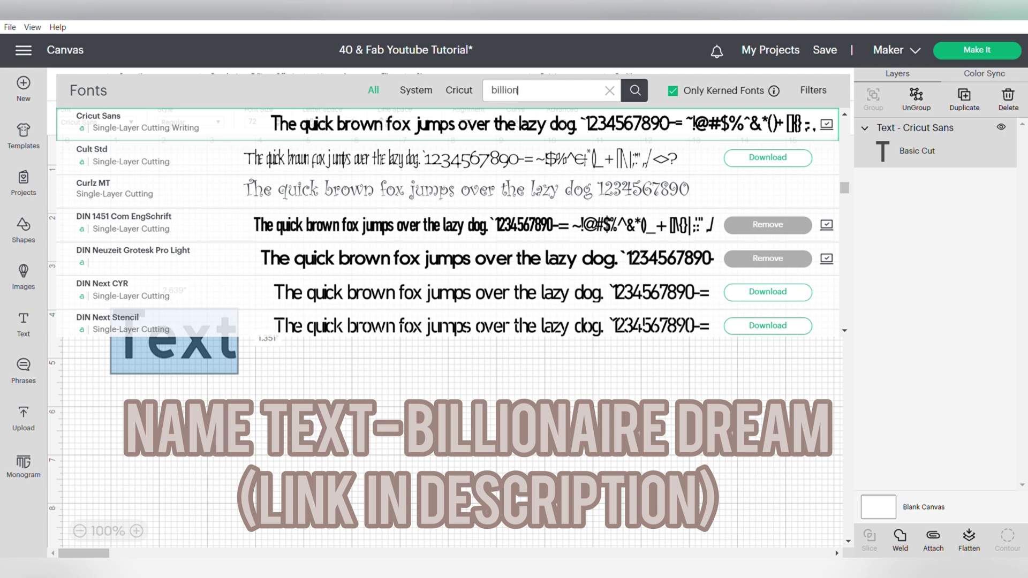
pyautogui.write('llion')
pyautogui.click(107, 122)
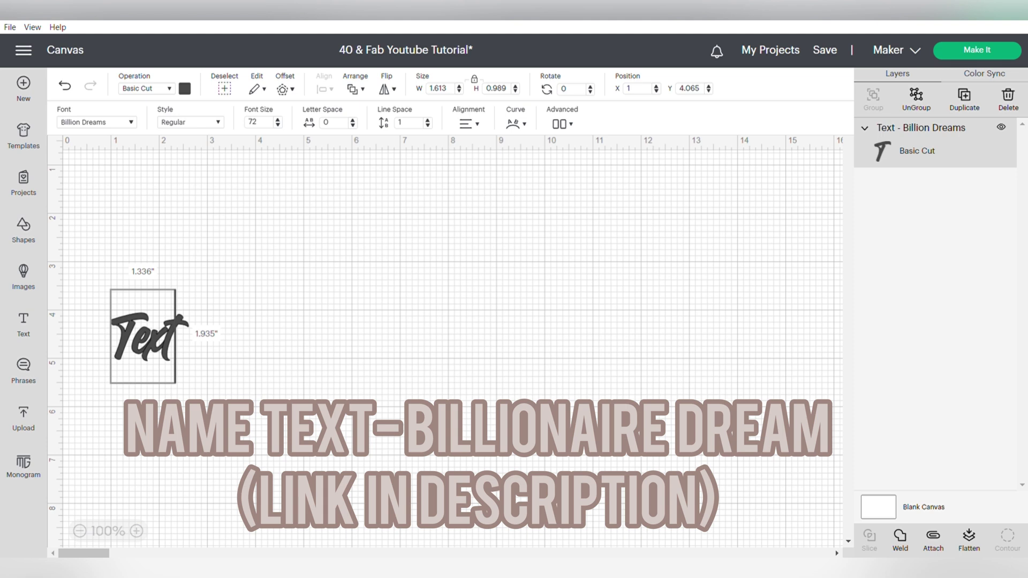
pyautogui.press('BackSpace')
pyautogui.press('BackSpace')
pyautogui.press('BackSpace')
pyautogui.press('BackSpace')
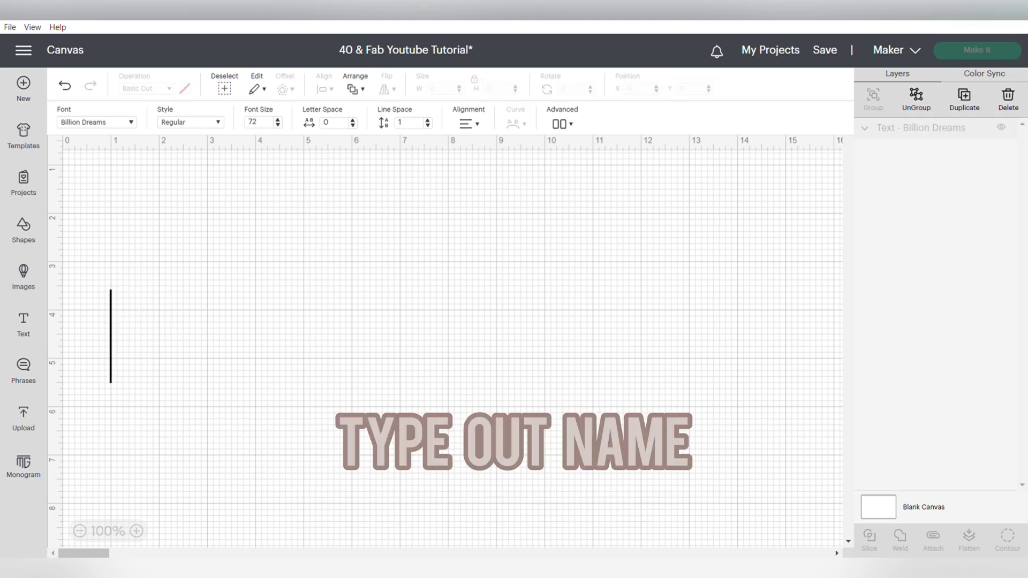
pyautogui.write('Moni')
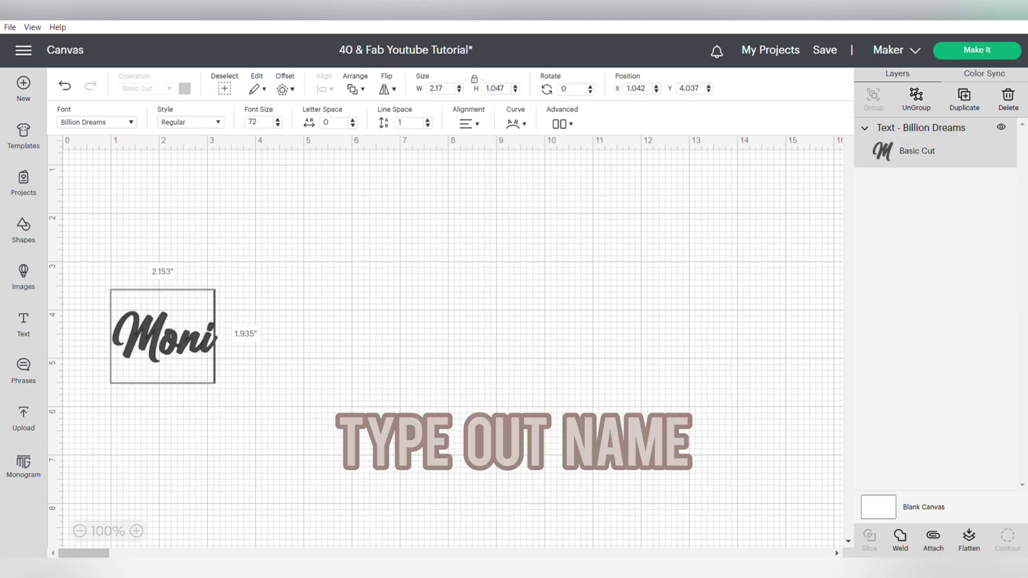
pyautogui.write('ca')
pyautogui.press('Escape')
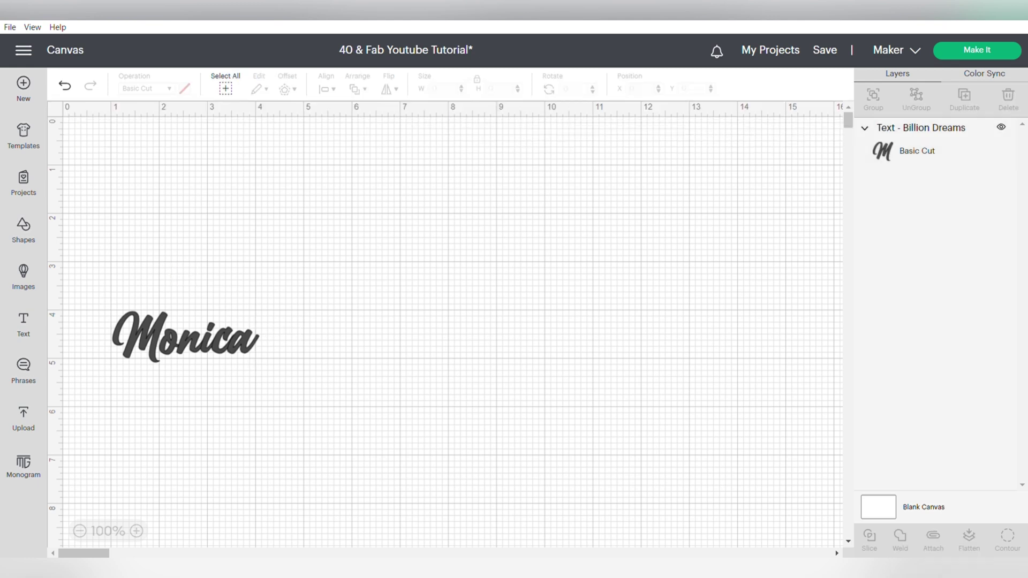
# - Move the name up the canvas and enlarge it to about 12 inches wide
pyautogui.moveTo(186, 336); pyautogui.dragTo(351, 265)
pyautogui.moveTo(443, 297); pyautogui.dragTo(873, 441)
pyautogui.moveTo(582, 340); pyautogui.dragTo(439, 326)
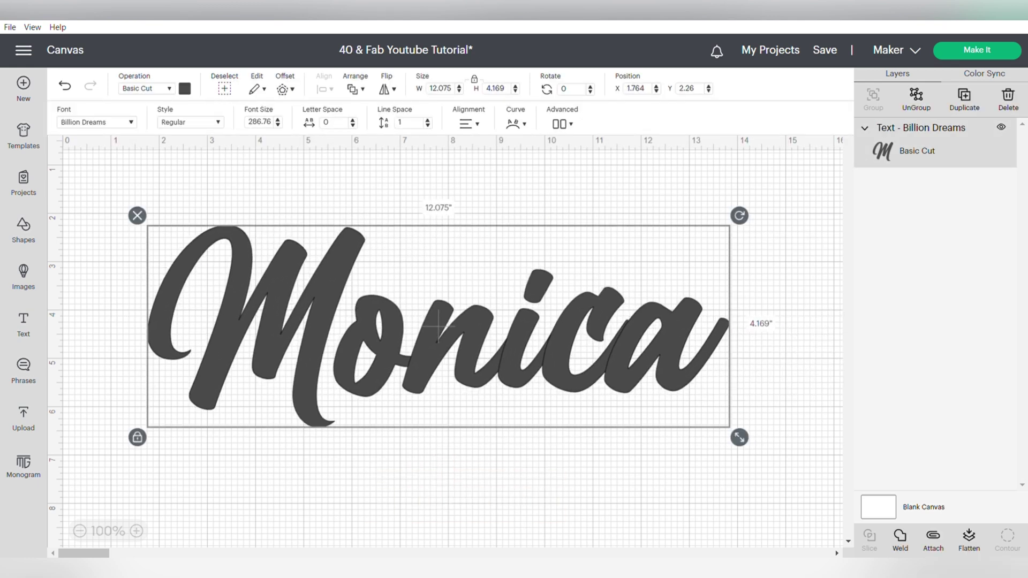
# - Ungroup the letters, overlap them, regroup all six, and set the width to 35 inches
pyautogui.hotkey('ctrl', 'shift', 'g')
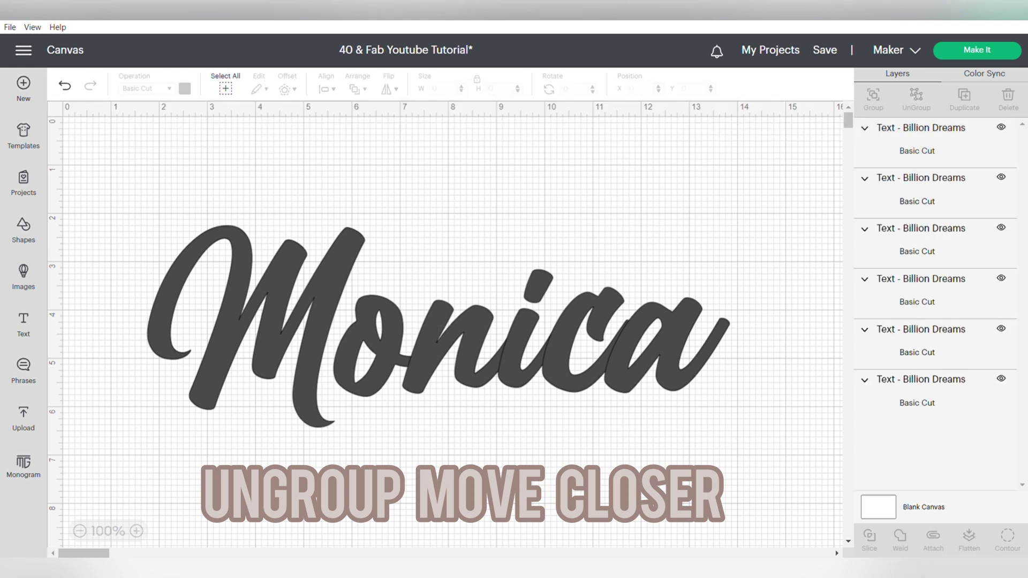
pyautogui.moveTo(257, 327); pyautogui.dragTo(271, 326)
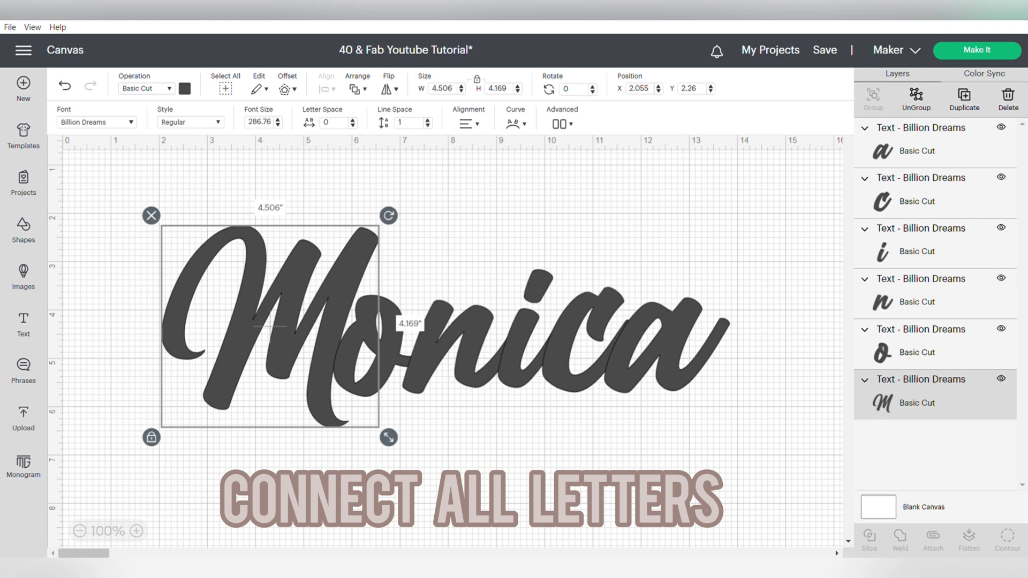
pyautogui.click(664, 353)
pyautogui.moveTo(94, 190); pyautogui.dragTo(745, 429)
pyautogui.hotkey('ctrl', 'g')
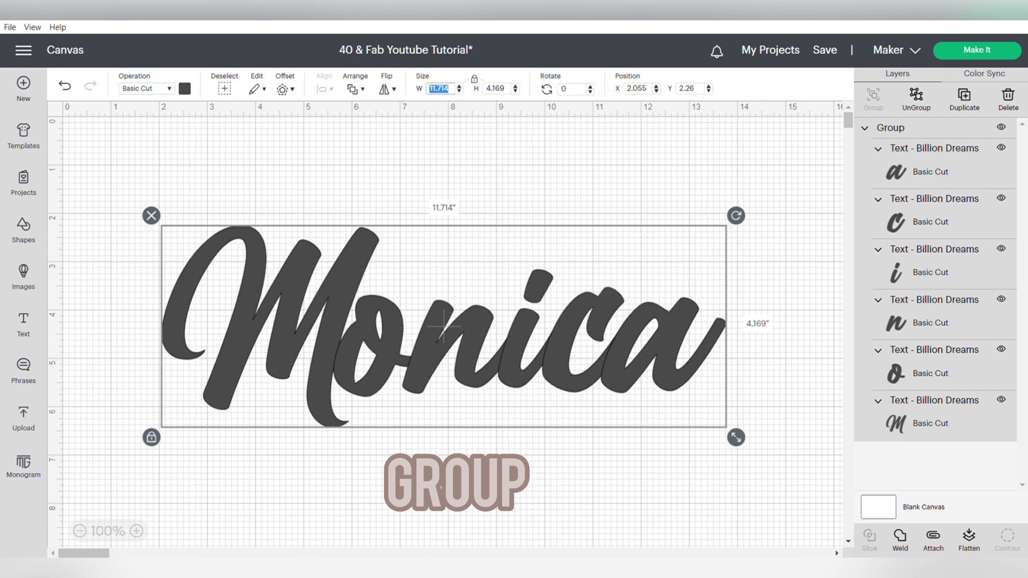
pyautogui.write('35')
pyautogui.press('Return')
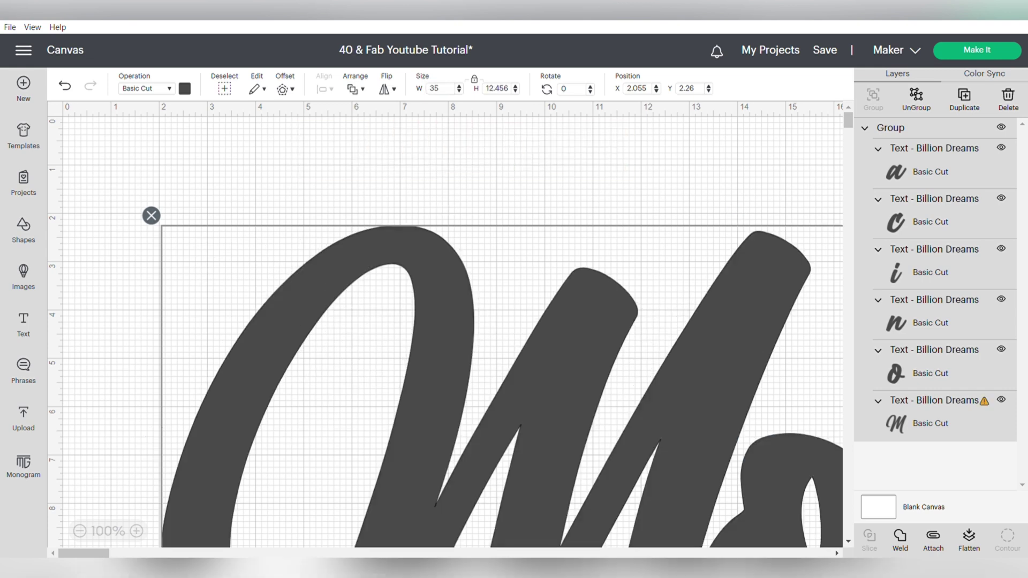
# - Add a 0.15 in offset outline around the grouped name
pyautogui.click(285, 88)
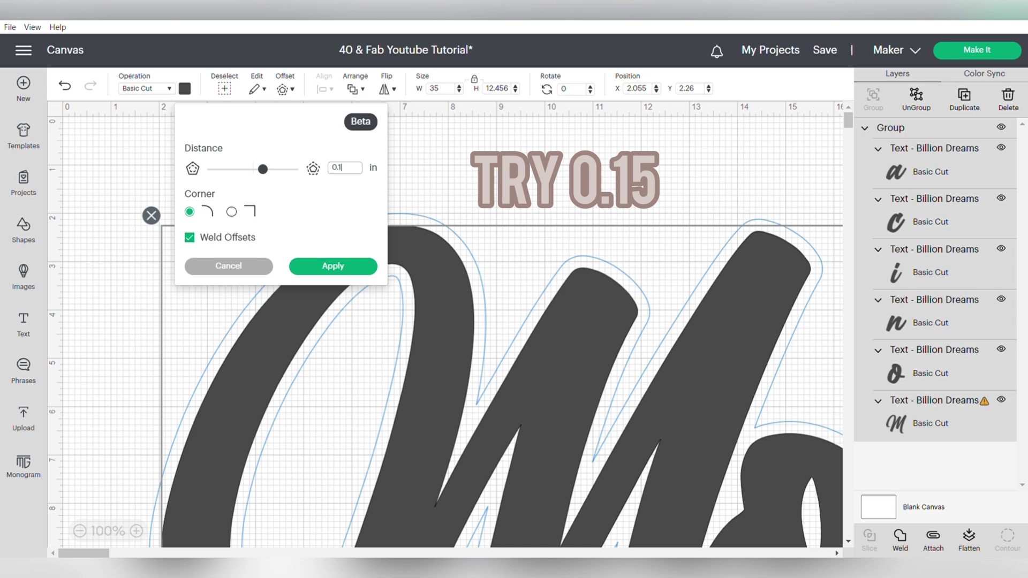
pyautogui.write('0.15')
pyautogui.press('Return')
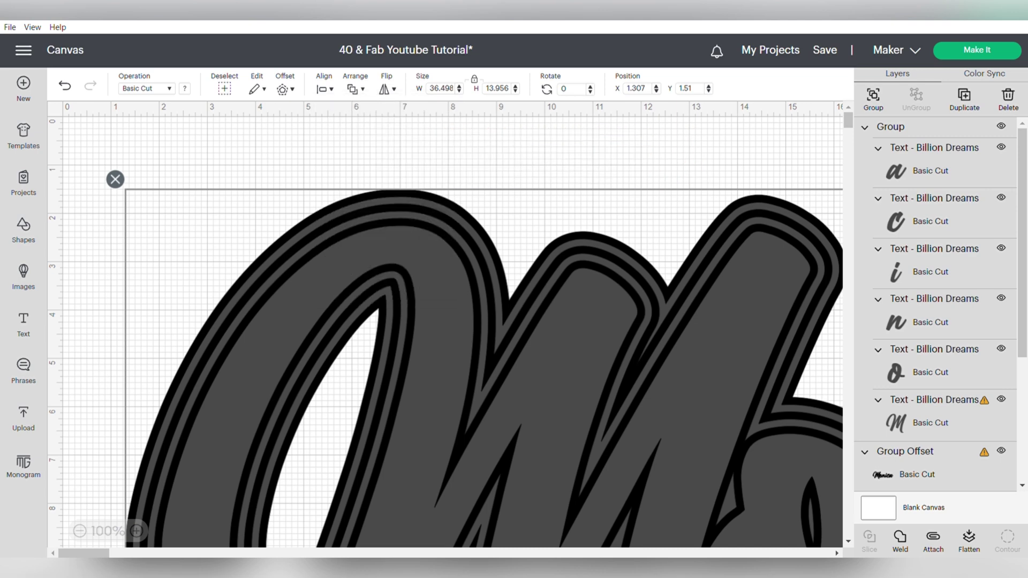
# - Shrink the whole design to 6 inches wide
pyautogui.click(441, 88)
pyautogui.write('6')
pyautogui.press('Return')
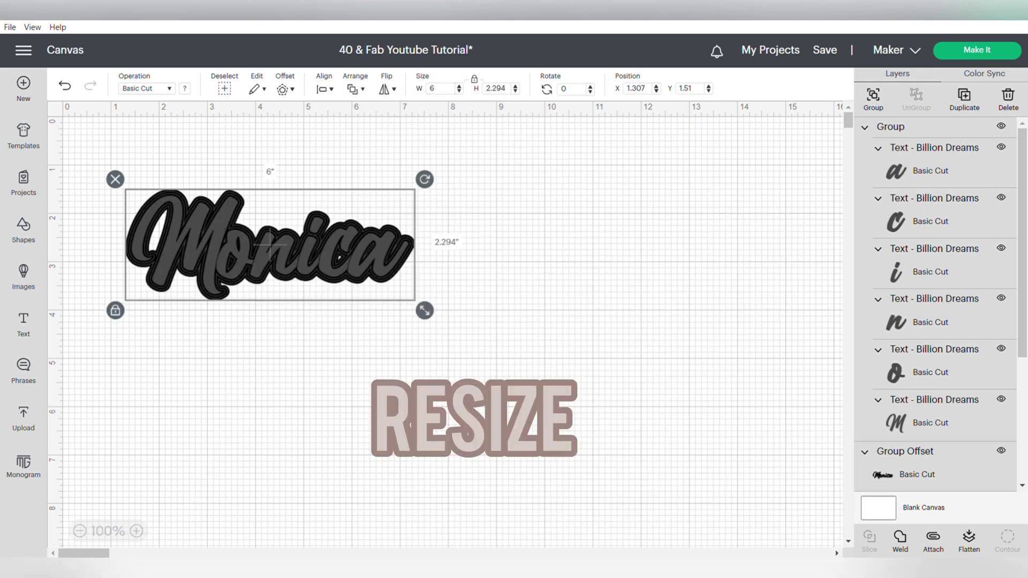
# - Select all six letter layers (M, o, n, i, c, a) and weld them into one shape
pyautogui.click(935, 412)
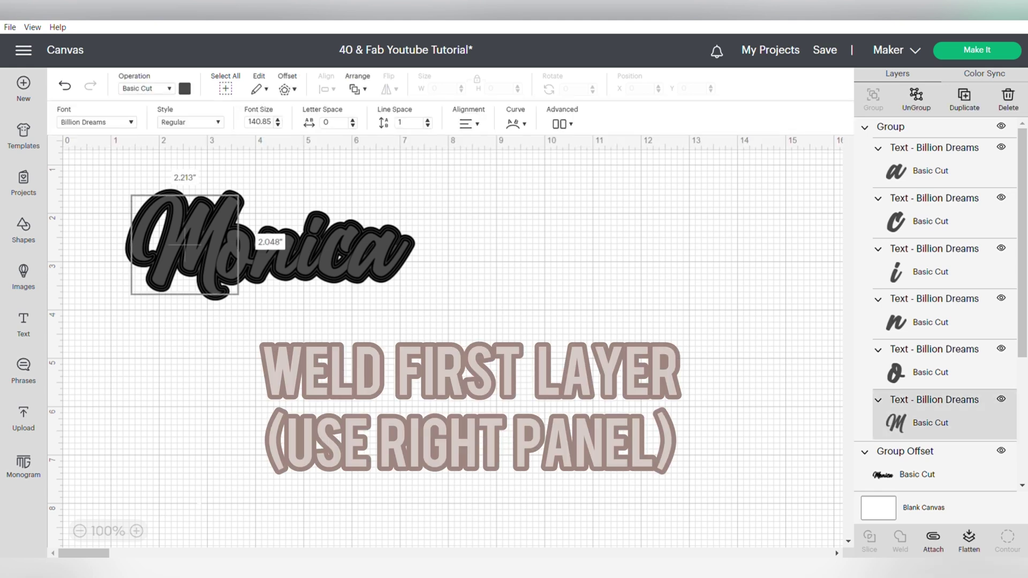
pyautogui.keyDown('shift'); pyautogui.click(935, 372); pyautogui.keyUp('shift')
pyautogui.keyDown('shift'); pyautogui.click(935, 322); pyautogui.keyUp('shift')
pyautogui.keyDown('shift'); pyautogui.click(935, 271); pyautogui.keyUp('shift')
pyautogui.keyDown('shift'); pyautogui.click(935, 221); pyautogui.keyUp('shift')
pyautogui.keyDown('shift'); pyautogui.click(935, 171); pyautogui.keyUp('shift')
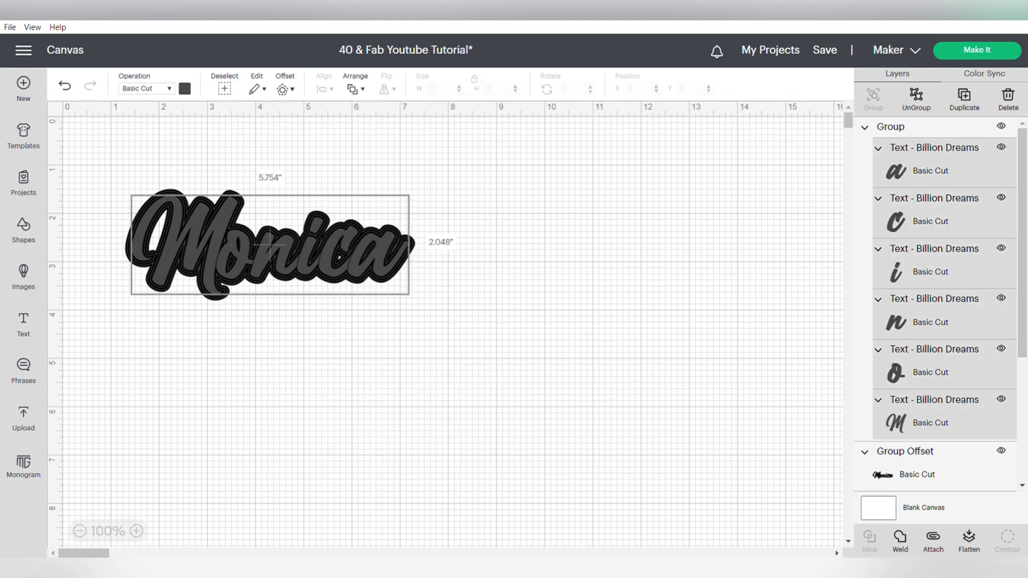
# - Select the whole layered design and enlarge it to about 12.465 inches wide
pyautogui.press('Escape')
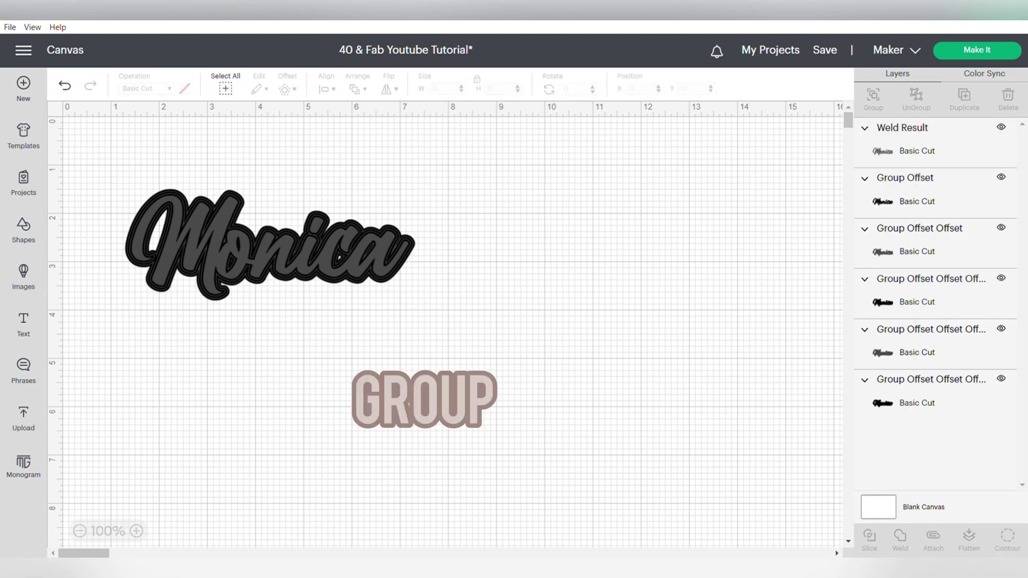
pyautogui.hotkey('ctrl', 'a')
pyautogui.moveTo(422, 310); pyautogui.dragTo(736, 430)
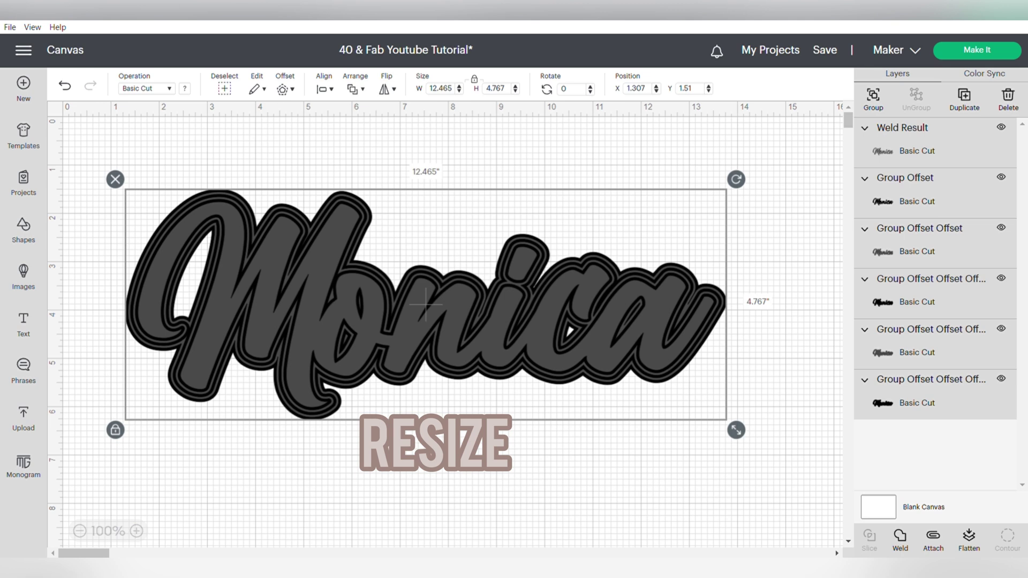
# - Colour the top welded name layer brown
pyautogui.click(903, 139)
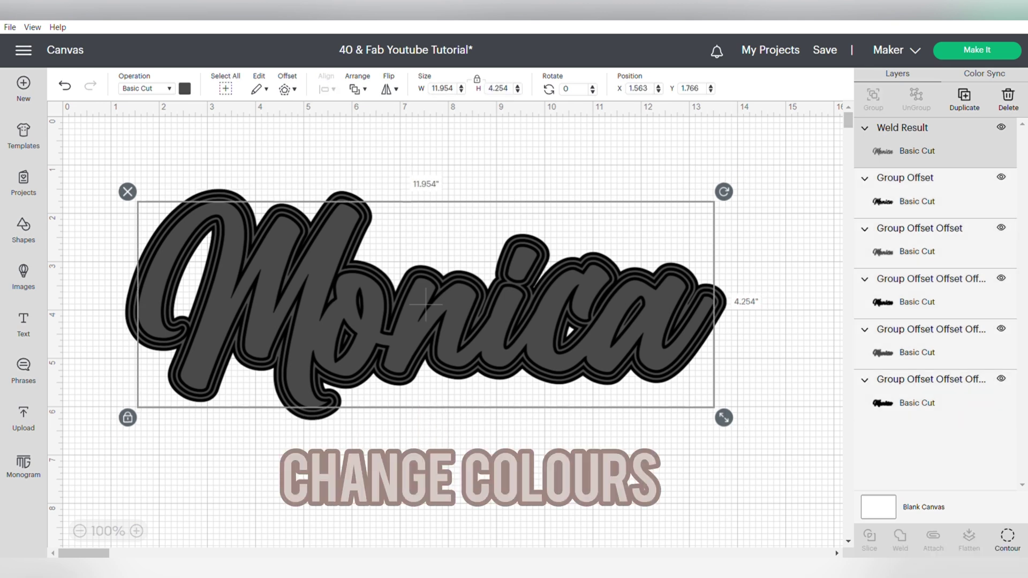
pyautogui.click(185, 89)
pyautogui.click(300, 213)
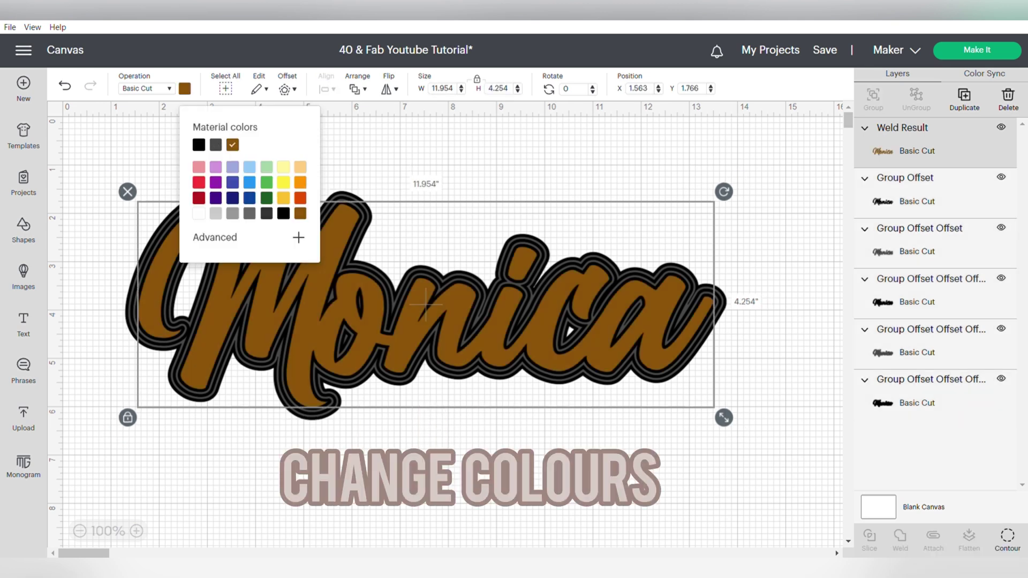
pyautogui.click(298, 238)
# - Colour the offset outlines white, peach, pale pink, brown and white from top to bottom
pyautogui.click(905, 177)
pyautogui.click(199, 213)
pyautogui.click(920, 228)
pyautogui.click(249, 249)
pyautogui.click(919, 279)
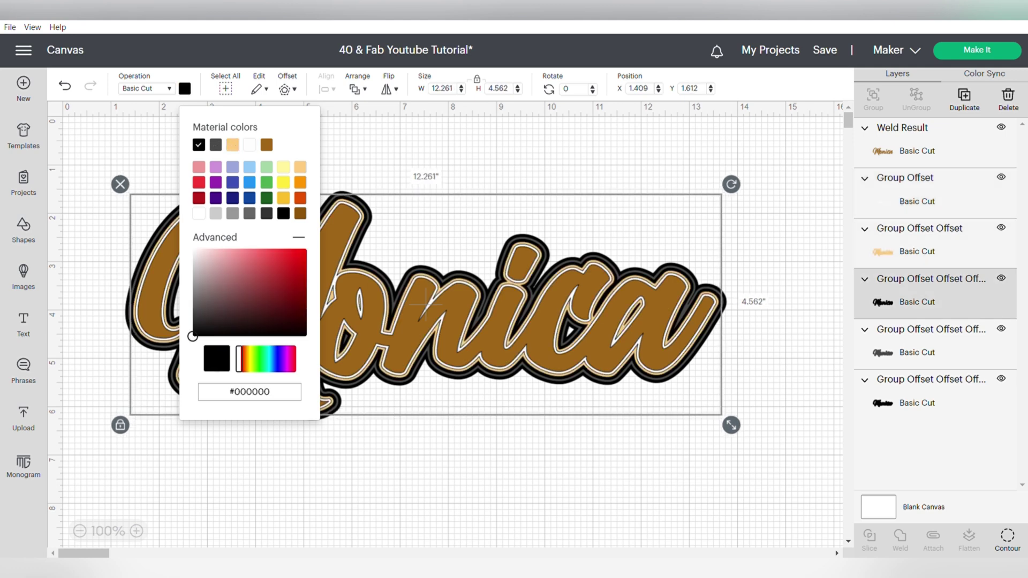
pyautogui.click(197, 255)
pyautogui.click(920, 329)
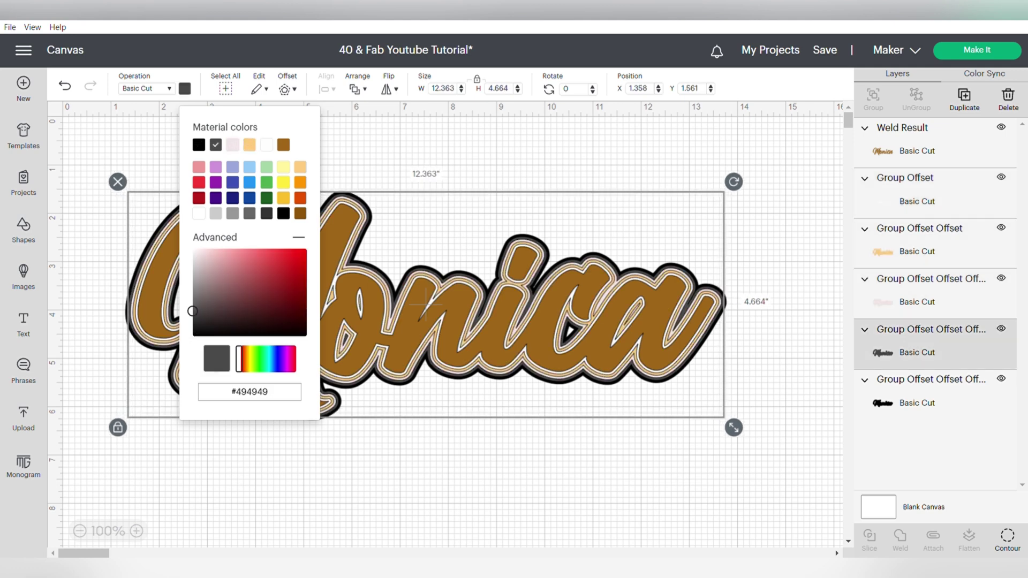
pyautogui.click(301, 213)
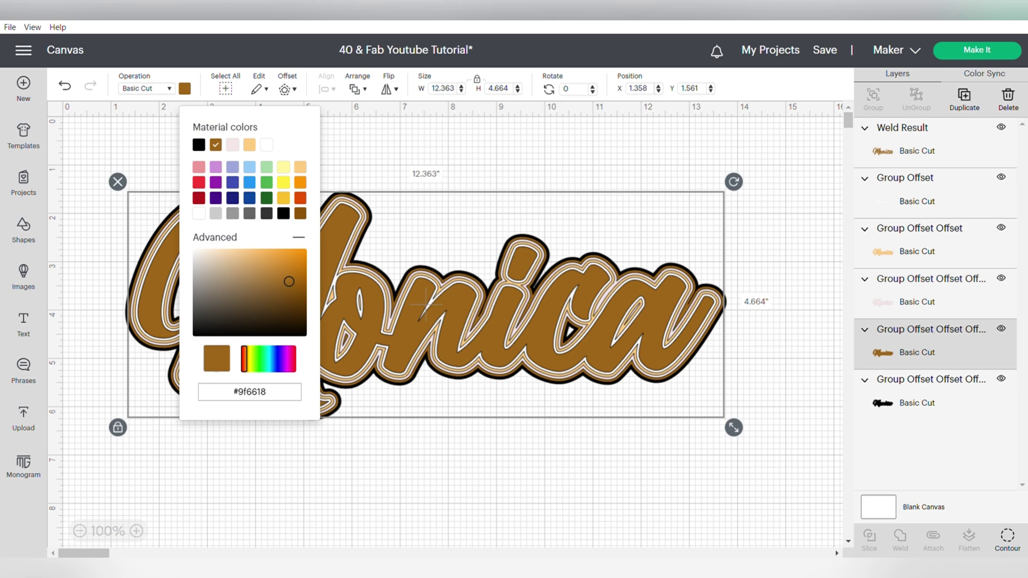
pyautogui.click(919, 379)
pyautogui.click(266, 144)
pyautogui.click(536, 472)
# - Duplicate the brown welded name layer
pyautogui.click(910, 151)
pyautogui.rightClick(887, 155)
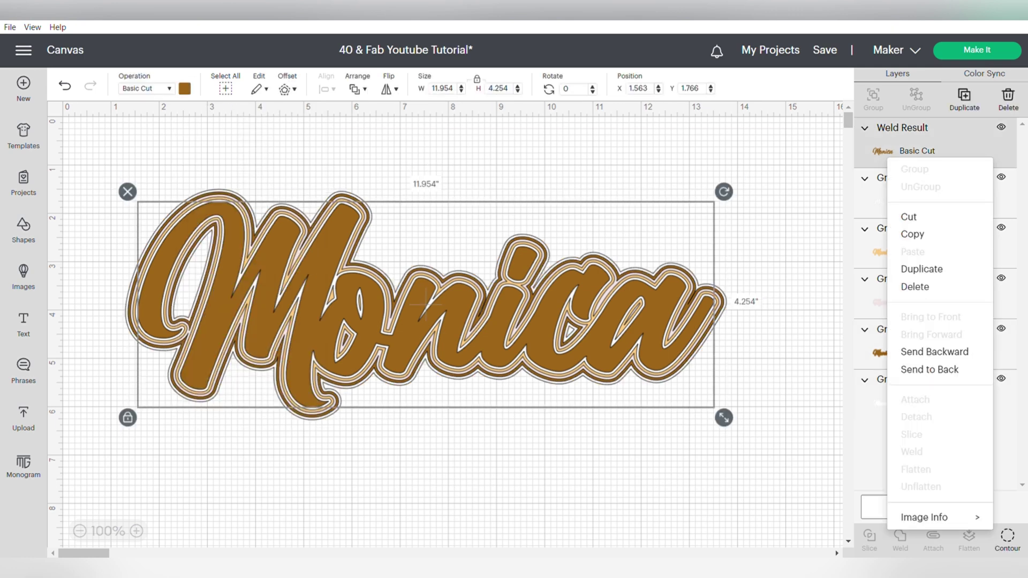
pyautogui.click(918, 331)
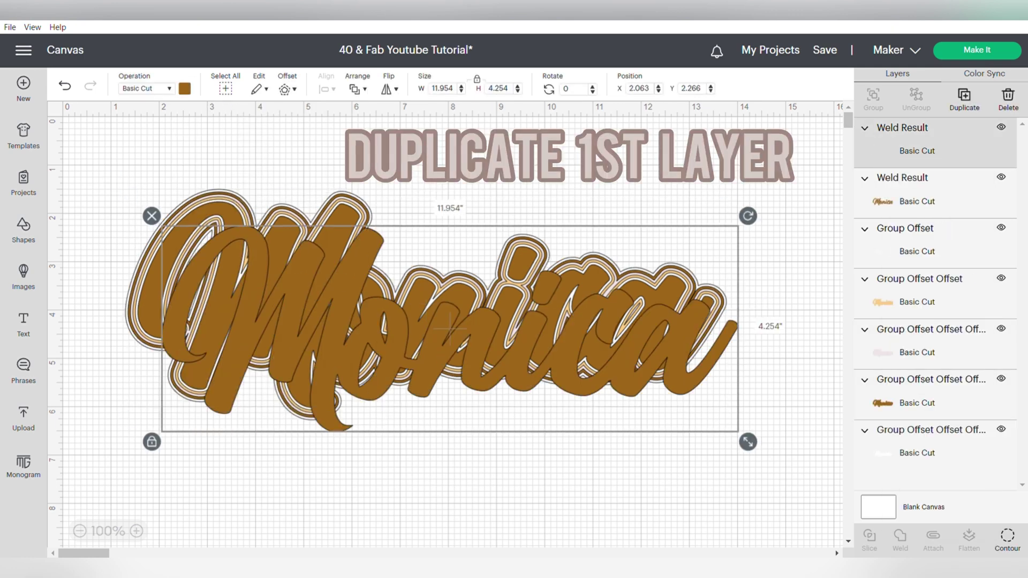
# - Move the brown duplicate below the design and group the layered name parts
pyautogui.moveTo(424, 303); pyautogui.dragTo(388, 522)
pyautogui.moveTo(125, 159); pyautogui.dragTo(426, 305)
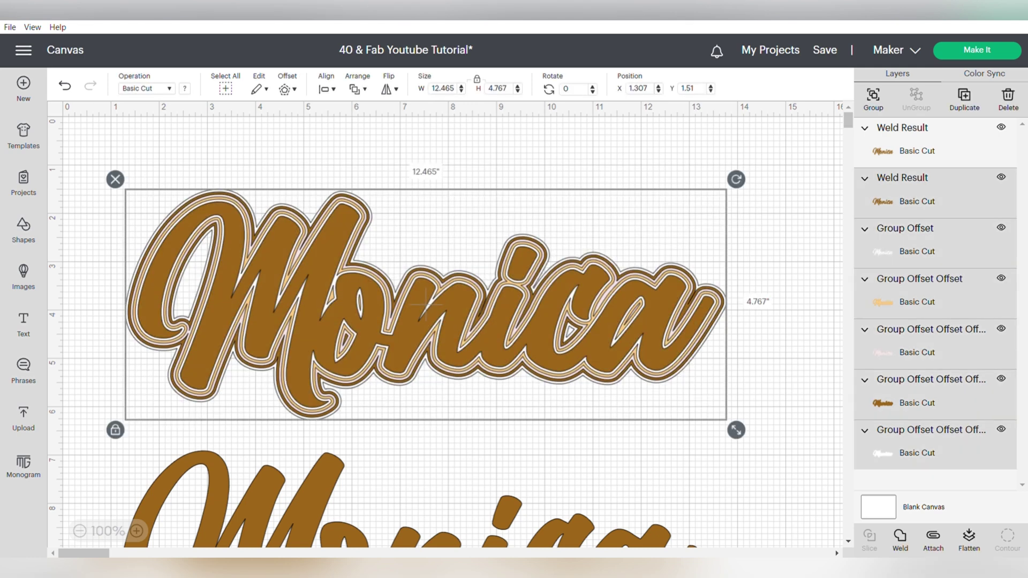
pyautogui.hotkey('ctrl', 'g')
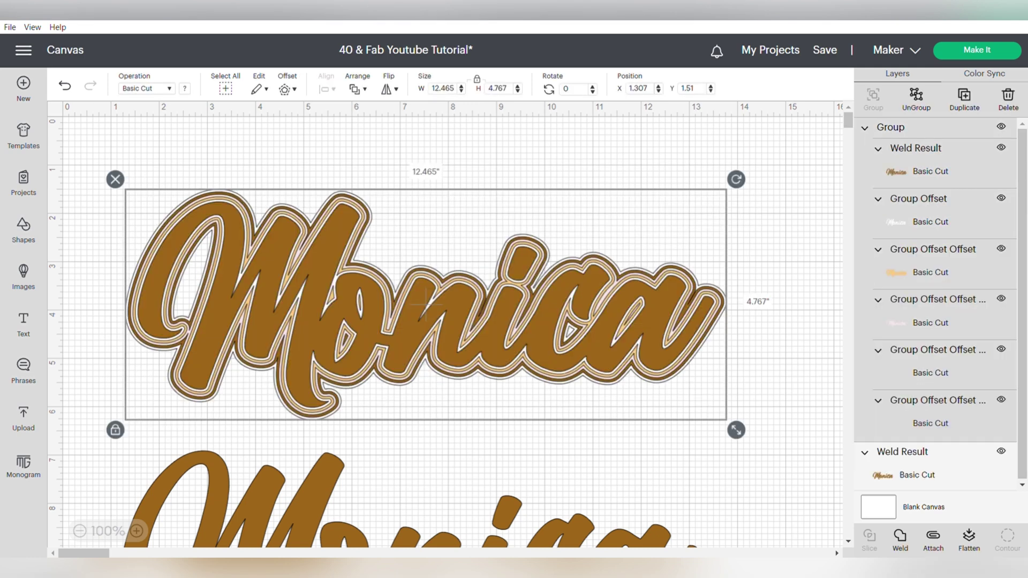
# - Check the duplicate name, deselect it, and open the Shapes library
pyautogui.scroll(-5, 425, 304)
pyautogui.click(424, 303)
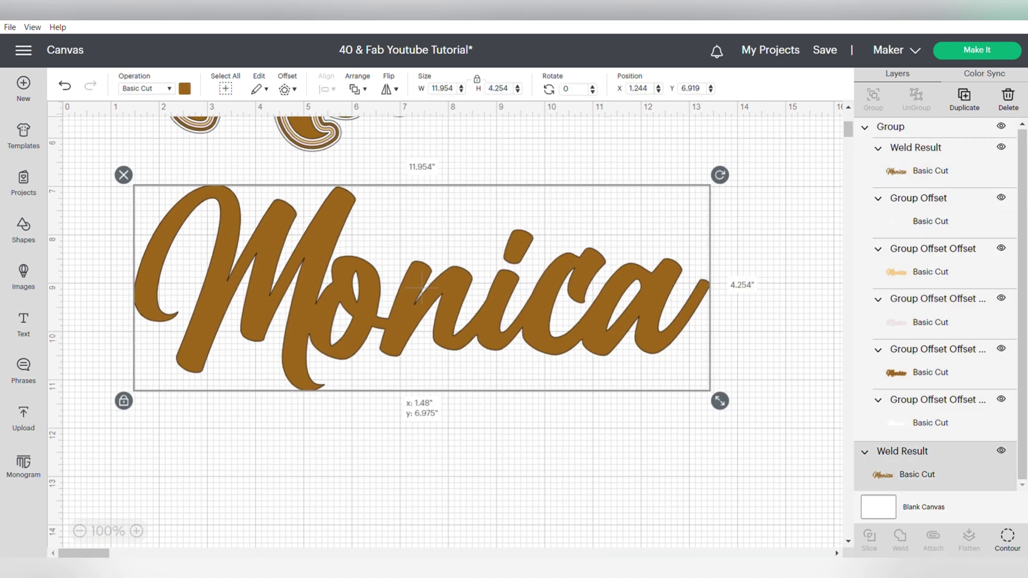
pyautogui.click(412, 463)
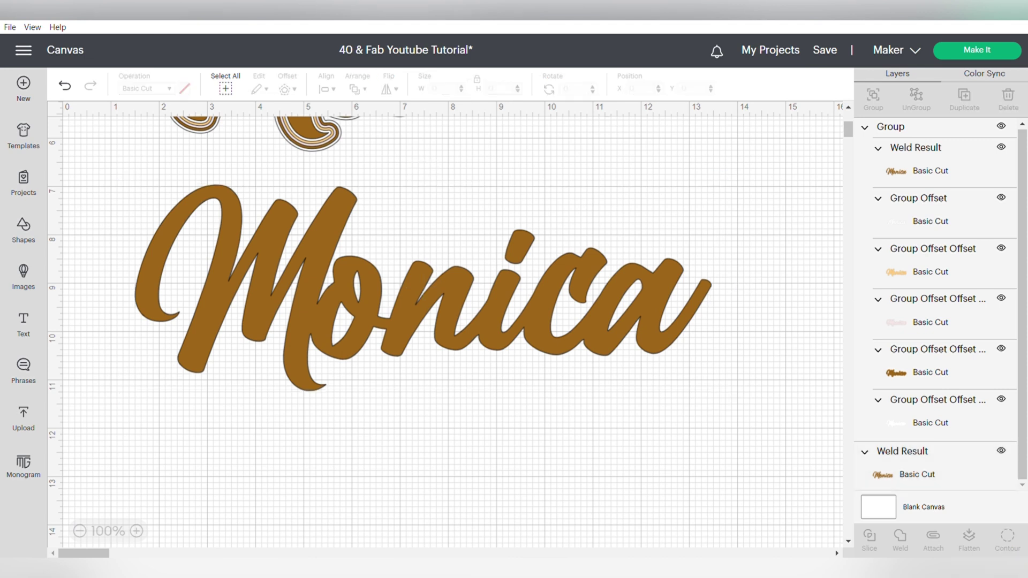
pyautogui.click(23, 230)
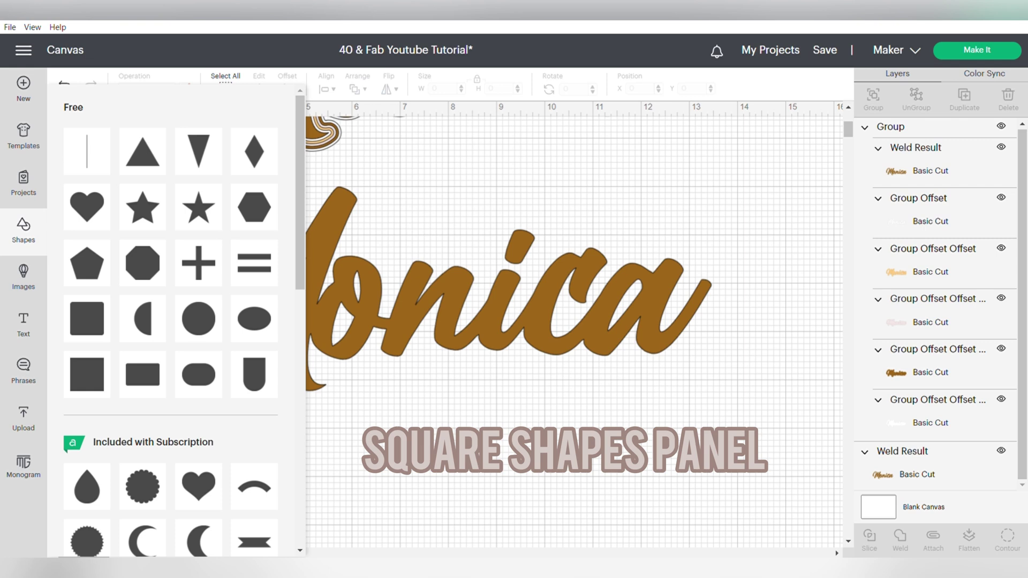
# - Insert a square, unlock its proportions and stretch it into a 13 x 2.875 in rectangle
pyautogui.press('Escape')
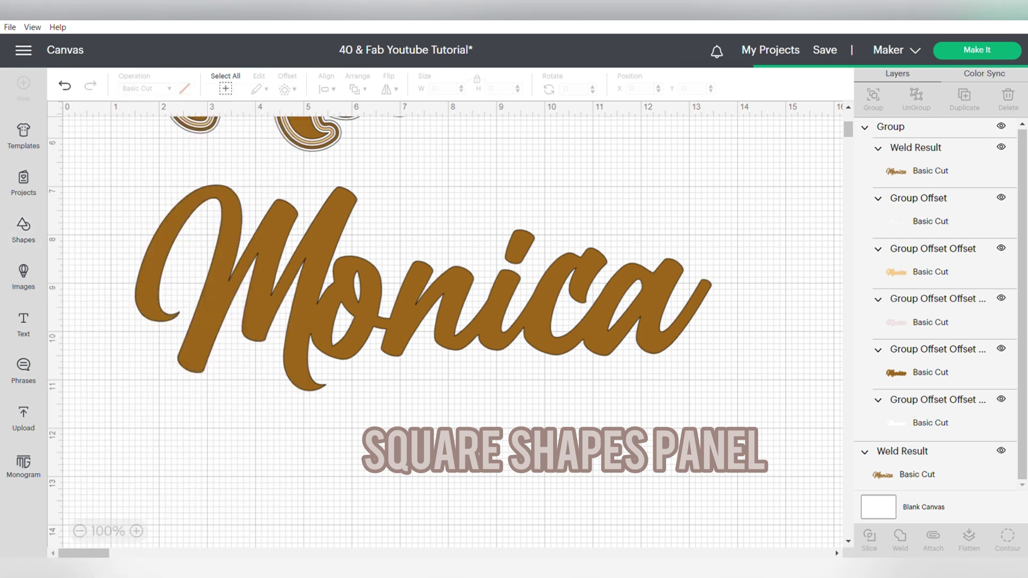
pyautogui.moveTo(137, 189); pyautogui.dragTo(158, 330)
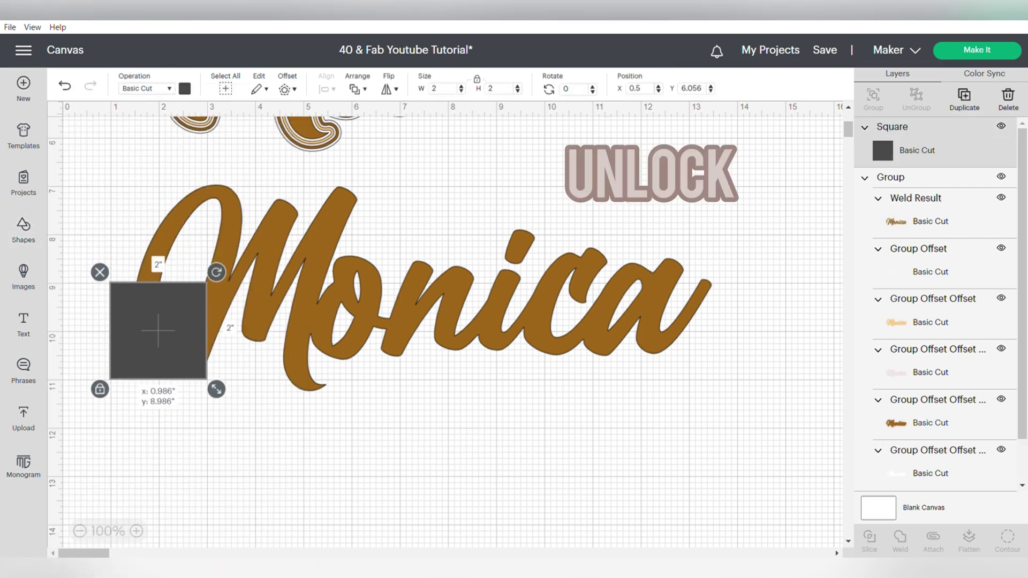
pyautogui.click(99, 389)
pyautogui.moveTo(216, 389); pyautogui.dragTo(746, 432)
# - Send the rectangle to the back and centre the duplicate name over its middle
pyautogui.rightClick(620, 390)
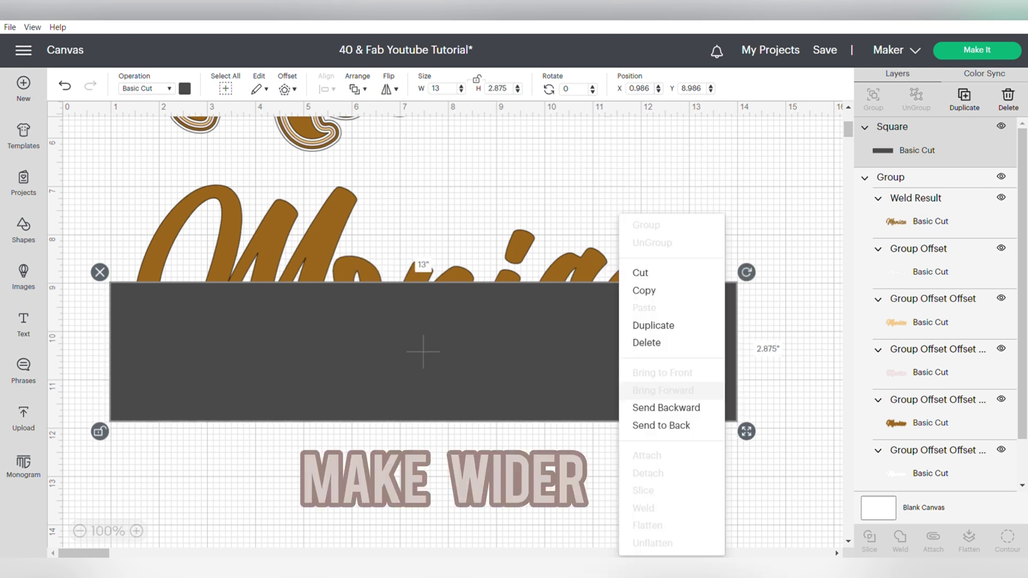
pyautogui.click(666, 407)
pyautogui.rightClick(638, 402)
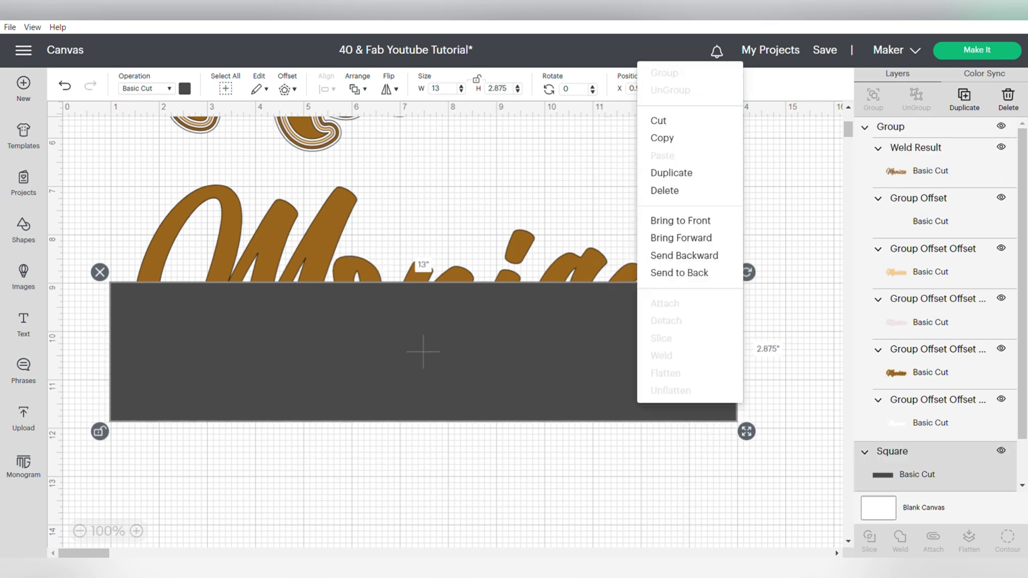
pyautogui.click(679, 272)
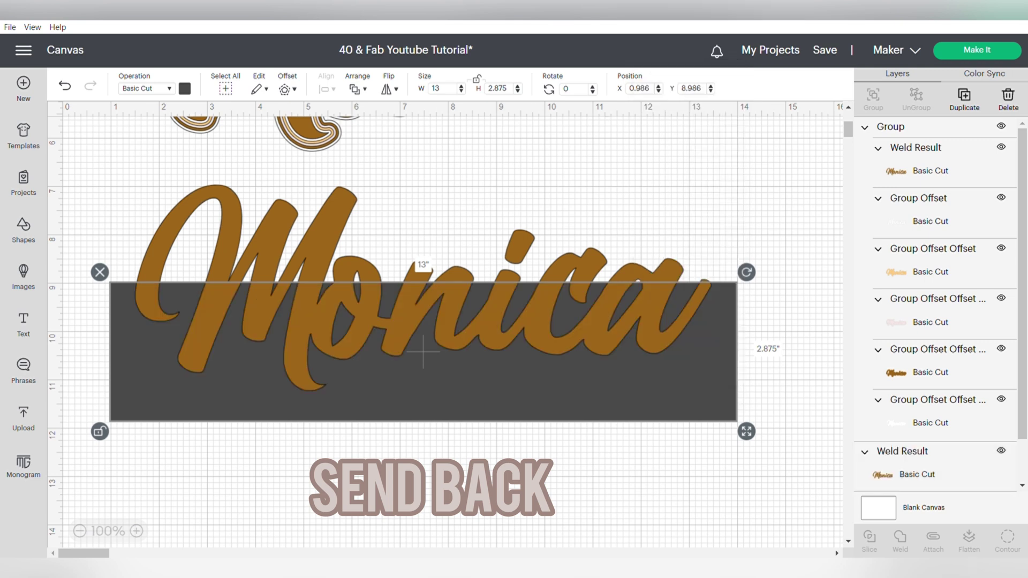
pyautogui.moveTo(423, 286); pyautogui.dragTo(428, 274)
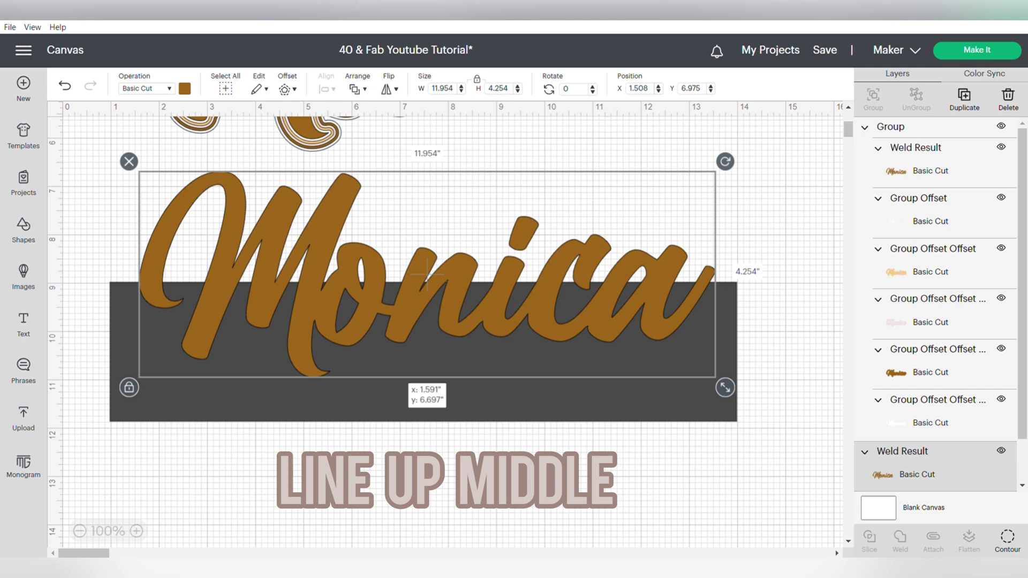
# - Slice the duplicate name with the rectangle and delete the dark rectangle piece
pyautogui.moveTo(426, 274); pyautogui.dragTo(427, 275)
pyautogui.press('Escape')
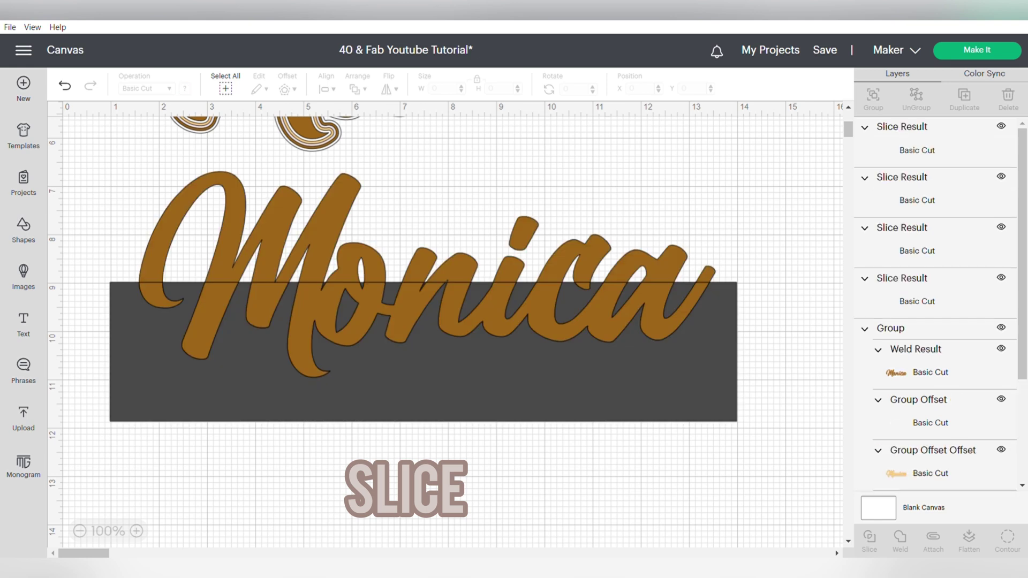
pyautogui.moveTo(425, 349); pyautogui.dragTo(504, 489)
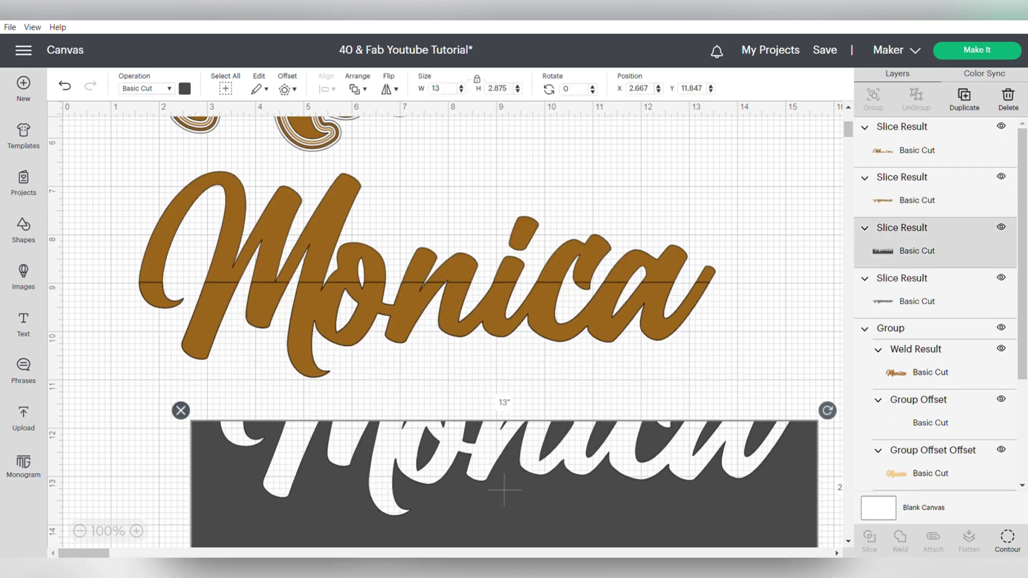
pyautogui.press('Delete')
# - Separate the lower half, remove the grey leftover, and restore the upper half
pyautogui.moveTo(424, 330); pyautogui.dragTo(424, 436)
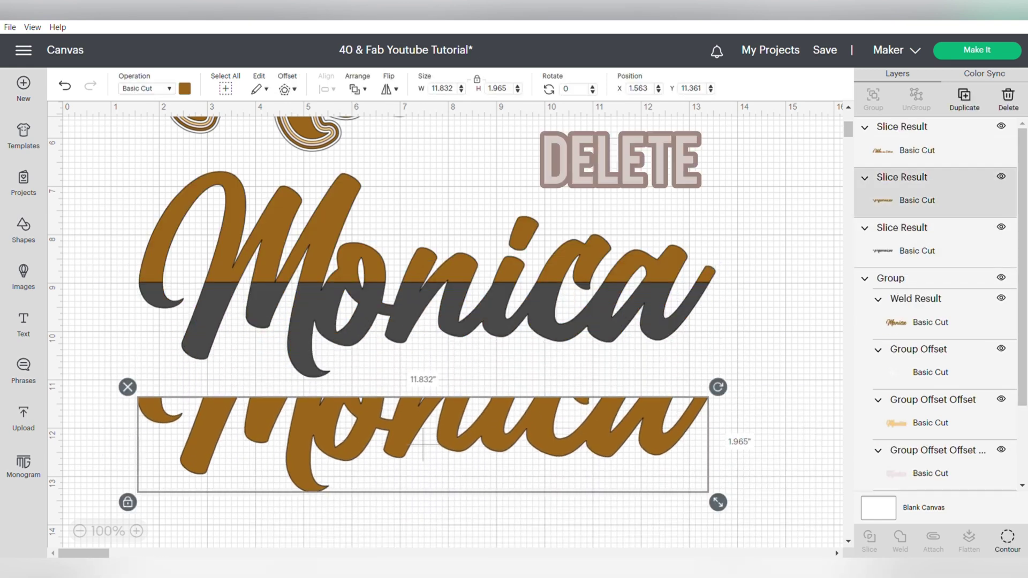
pyautogui.moveTo(456, 252); pyautogui.dragTo(456, 361)
pyautogui.click(160, 296)
pyautogui.click(425, 225)
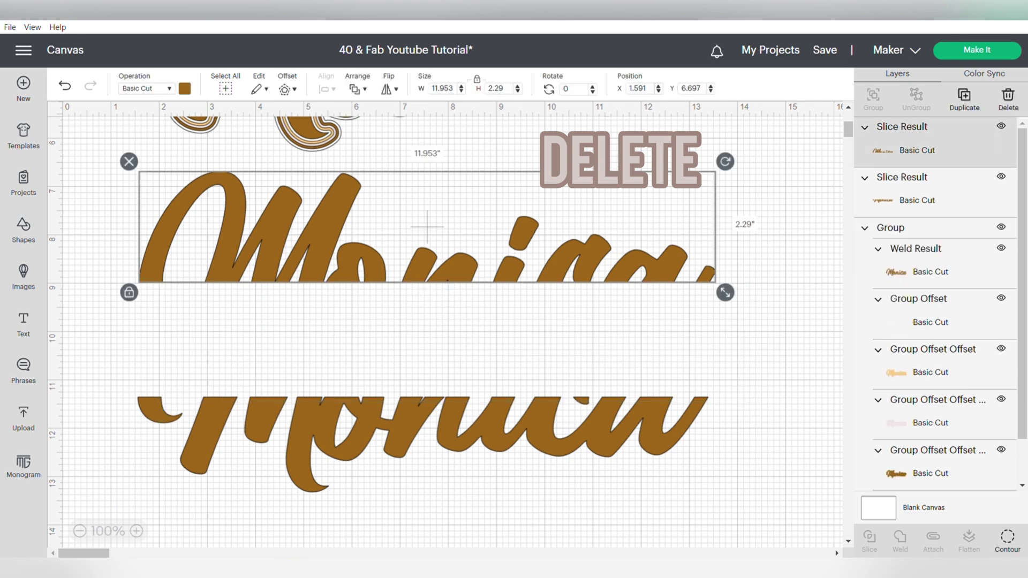
pyautogui.click(128, 160)
pyautogui.hotkey('ctrl', 'z')
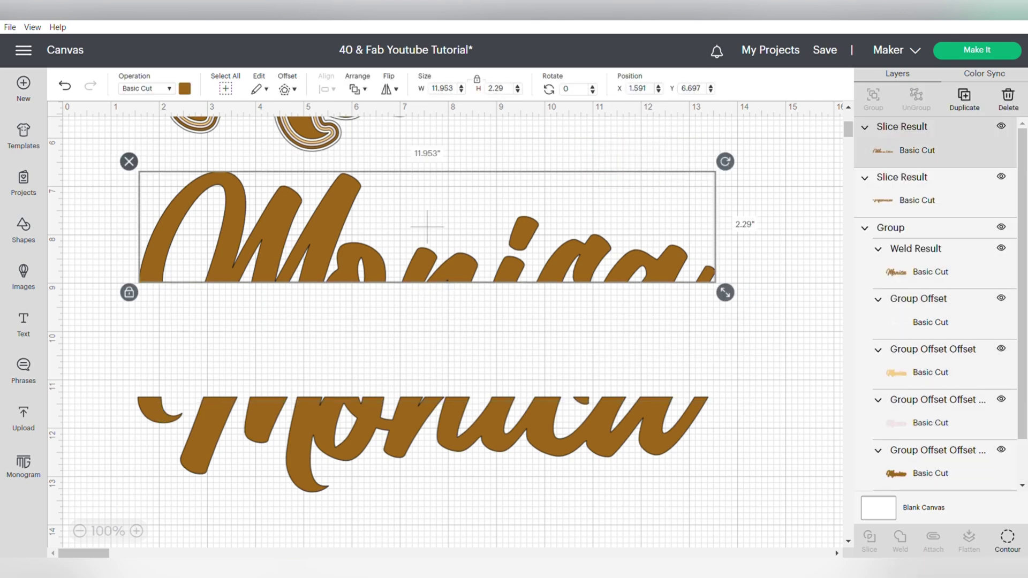
# - Delete the upper slice and colour the lower half pale pink (#f4e7e7)
pyautogui.press('Delete')
pyautogui.click(423, 444)
pyautogui.click(184, 88)
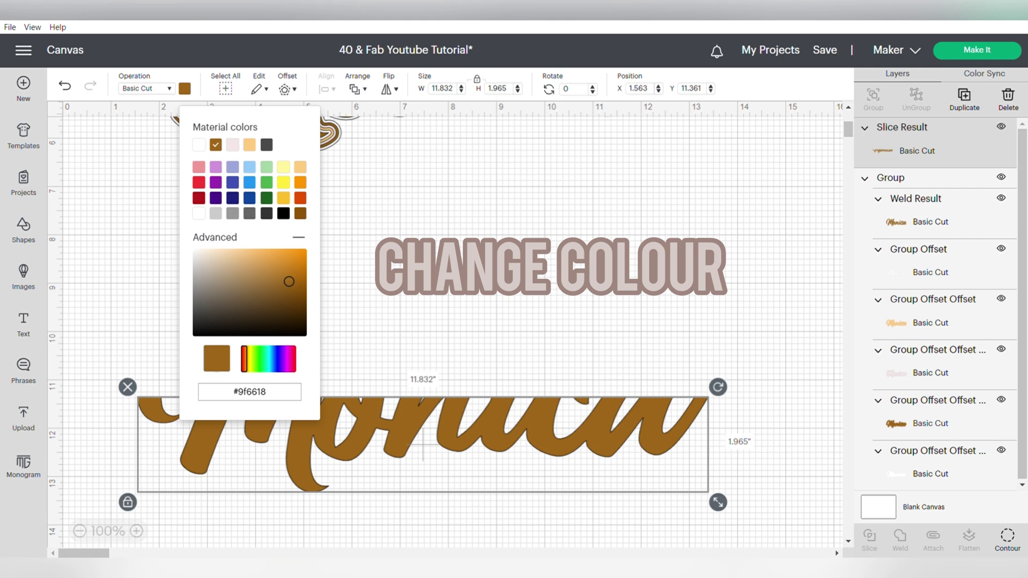
pyautogui.click(233, 145)
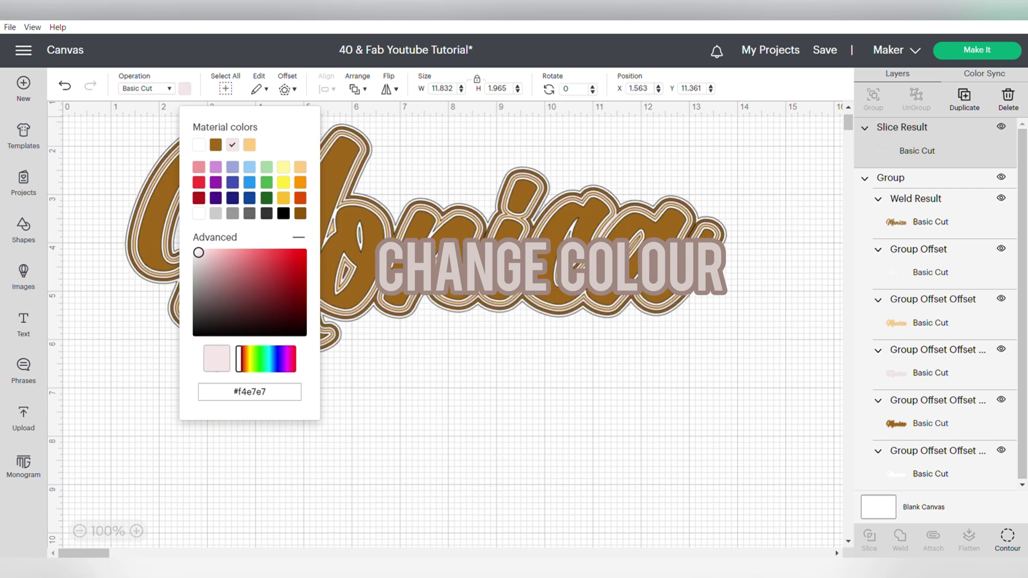
# - Place the pink lower half over the brown name and group the whole design
pyautogui.moveTo(423, 445); pyautogui.dragTo(413, 220)
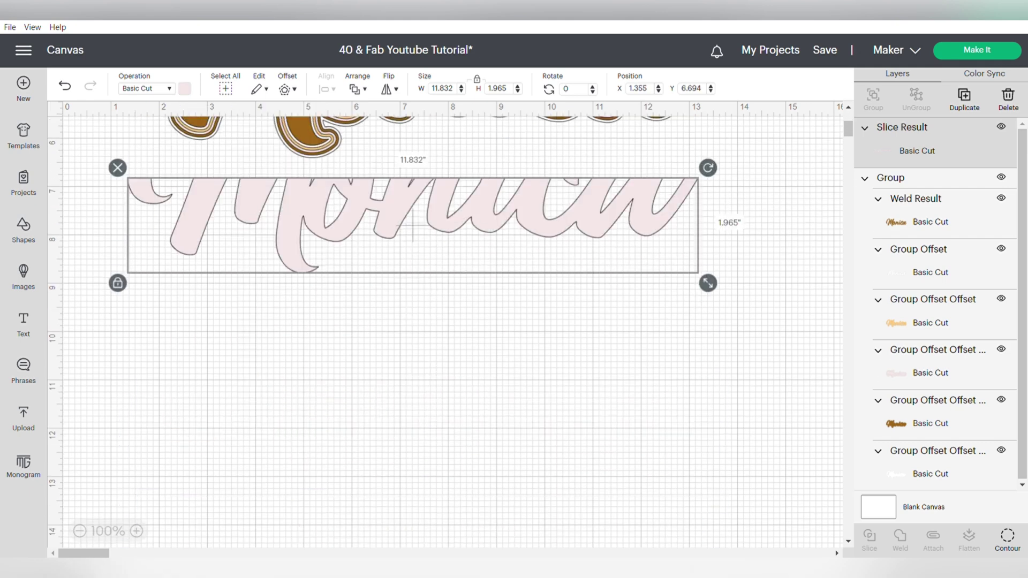
pyautogui.scroll(3, 413, 220)
pyautogui.scroll(2, 413, 360)
pyautogui.click(413, 482)
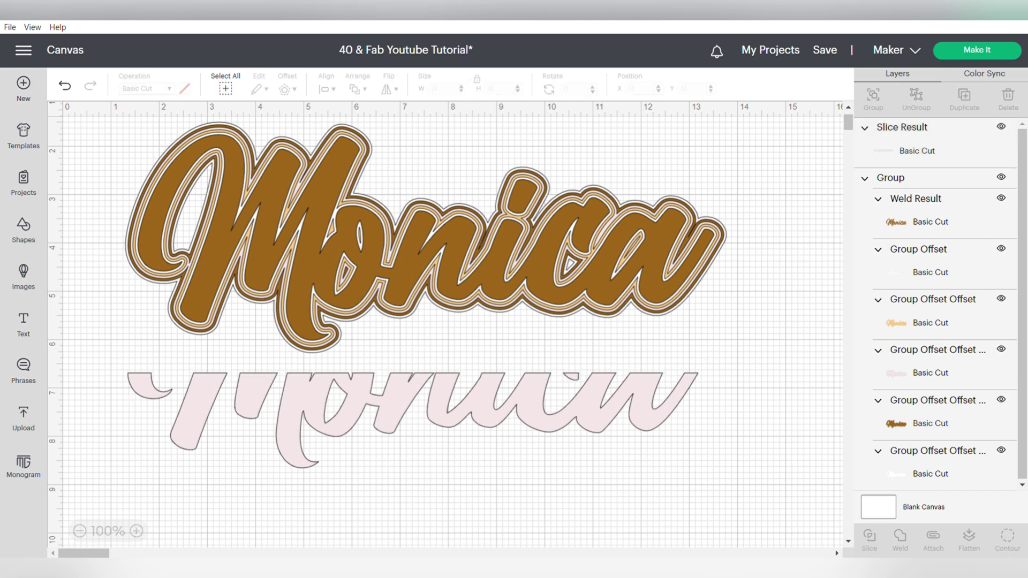
pyautogui.moveTo(413, 418); pyautogui.dragTo(422, 302)
pyautogui.press('Escape')
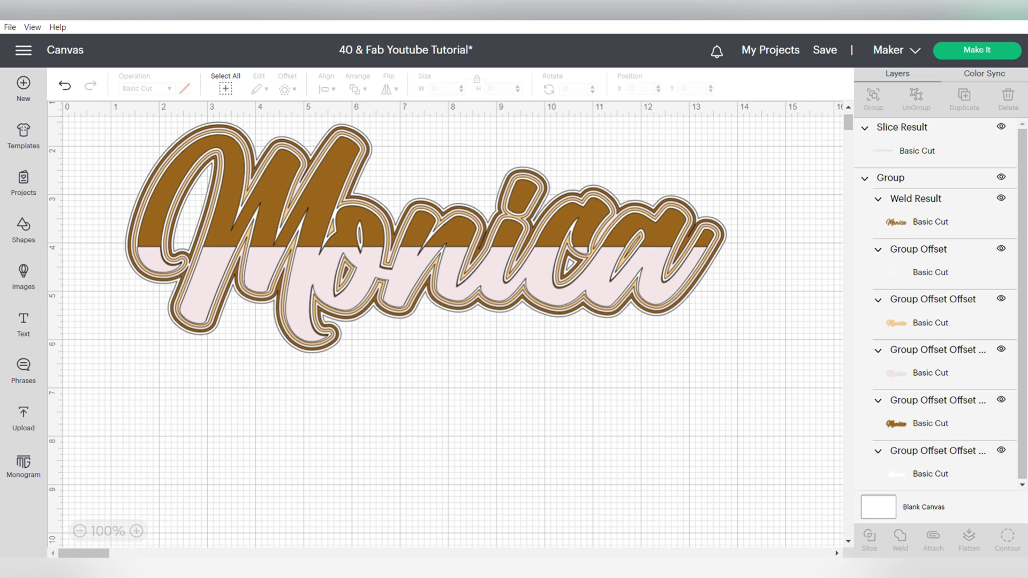
pyautogui.click(426, 236)
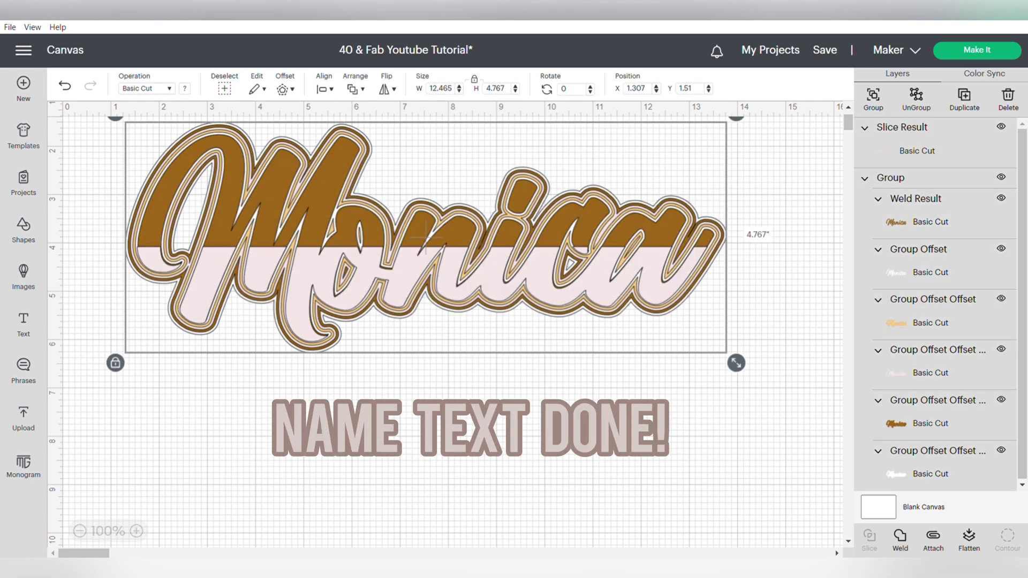
pyautogui.hotkey('ctrl', 'g')
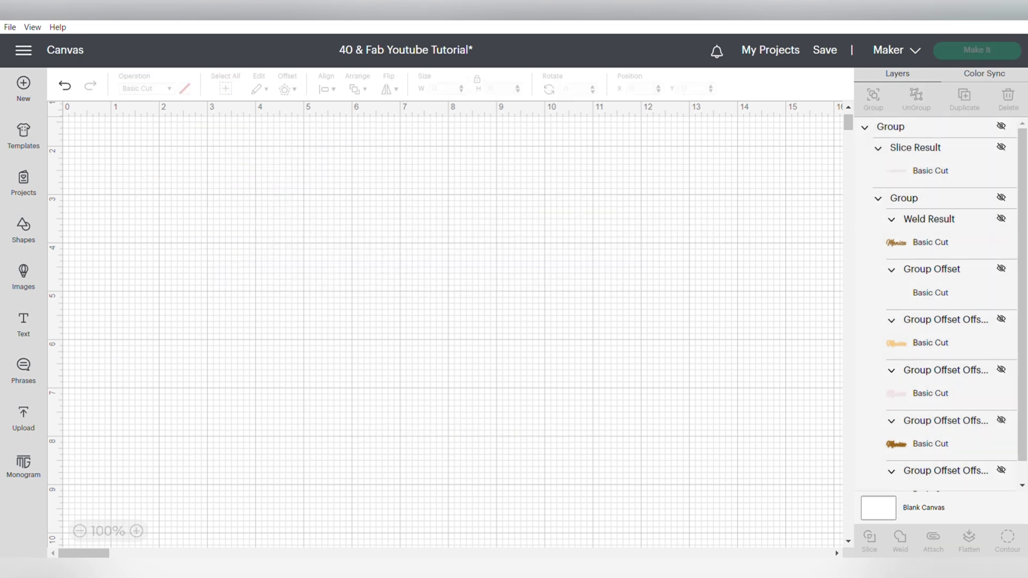
# - Create a '40' text and a separate '&' text in Bernard MT Condensed
pyautogui.click(23, 322)
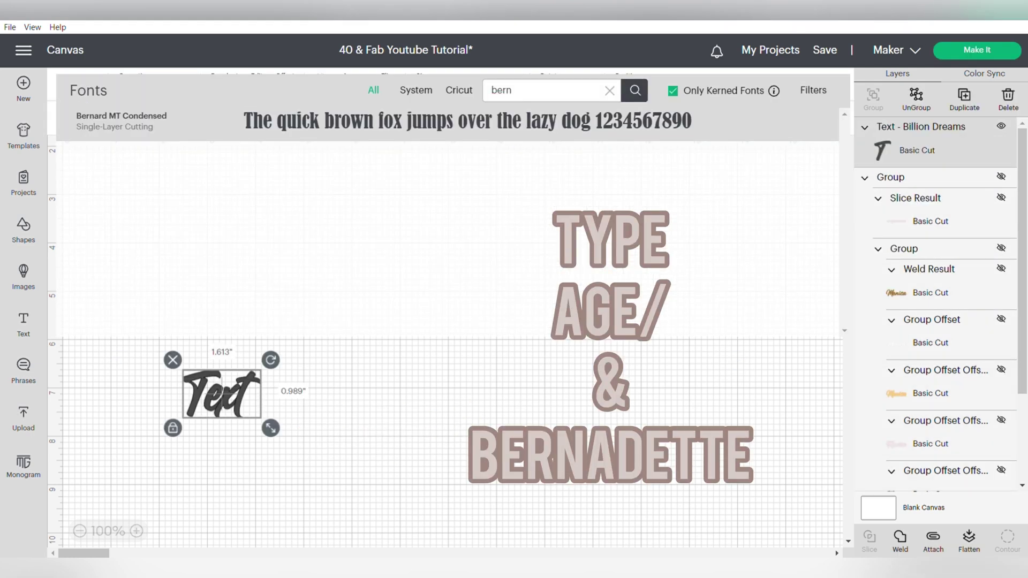
pyautogui.click(123, 111)
pyautogui.doubleClick(280, 367)
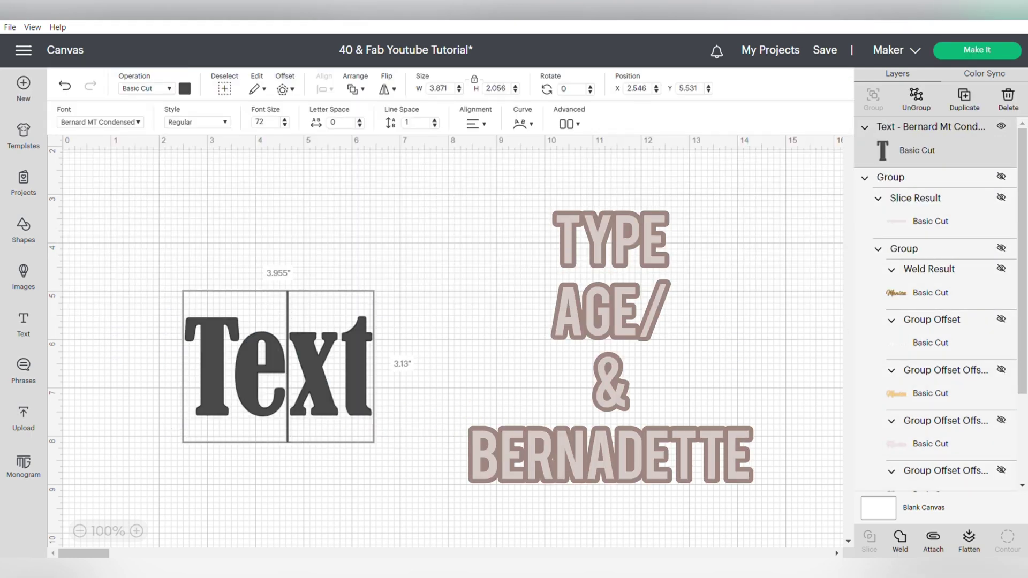
pyautogui.click(373, 367)
pyautogui.press('BackSpace')
pyautogui.press('BackSpace')
pyautogui.press('BackSpace')
pyautogui.press('BackSpace')
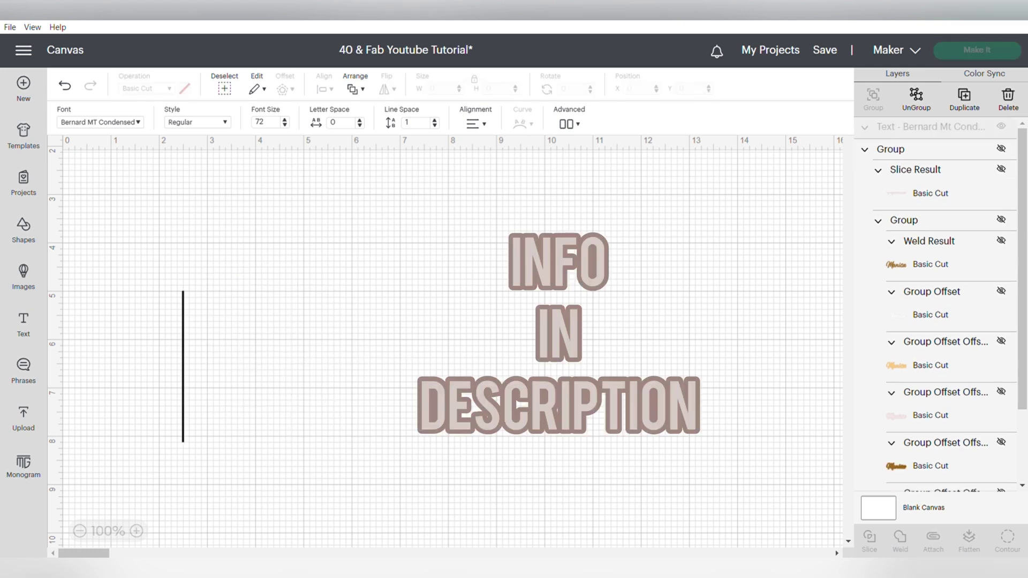
pyautogui.write('40')
pyautogui.press('Escape')
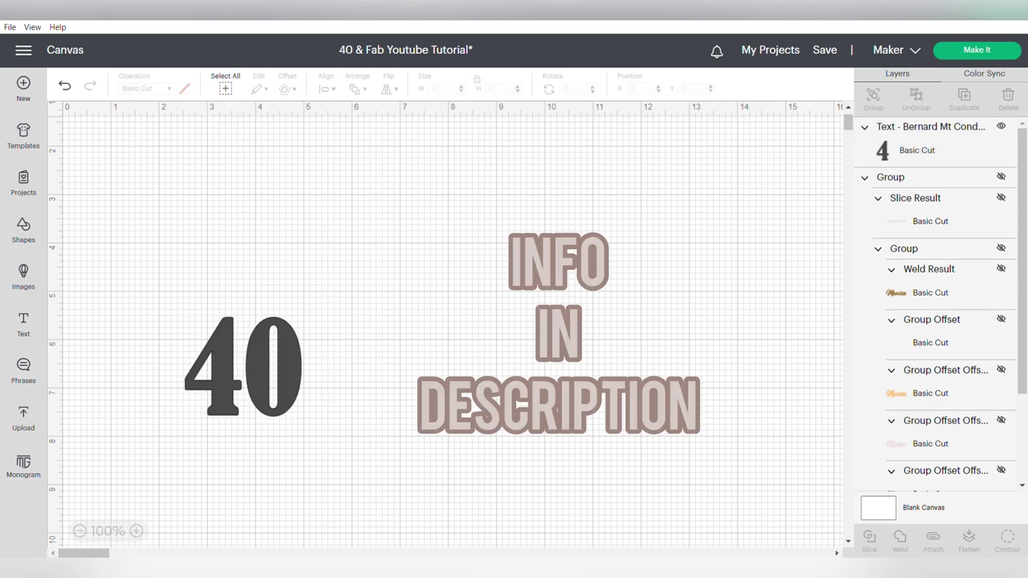
pyautogui.click(23, 322)
pyautogui.doubleClick(439, 370)
pyautogui.write('&')
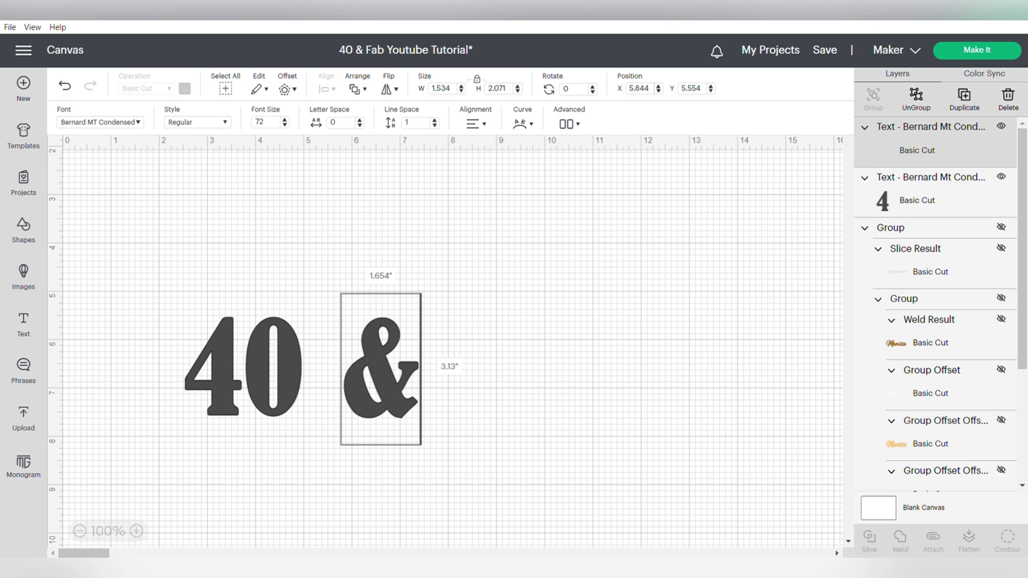
# - Ungroup 40, push the 4 against the 0, bottom-align them and group them
pyautogui.click(244, 367)
pyautogui.hotkey('ctrl', 'shift', 'g')
pyautogui.click(212, 369)
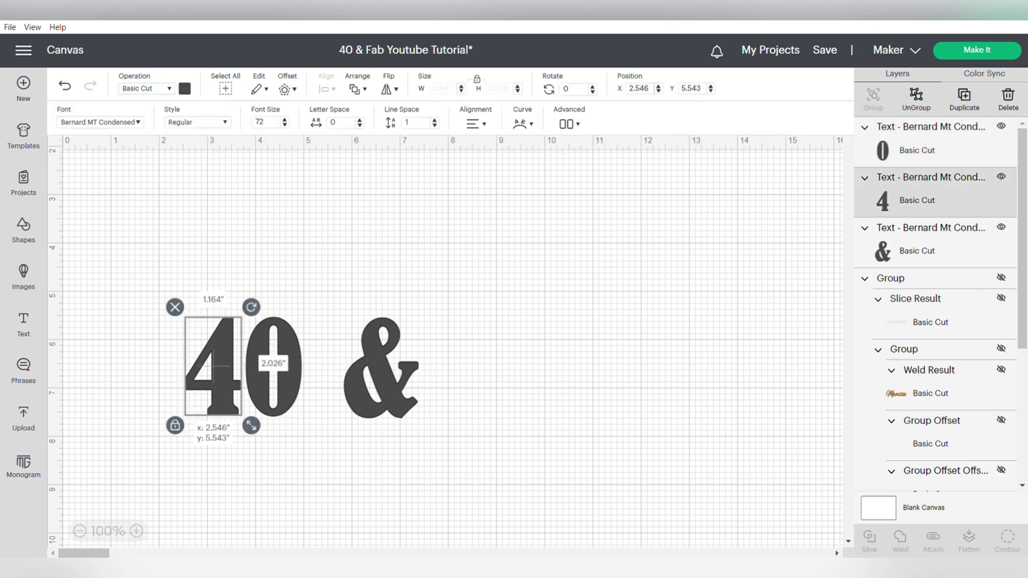
pyautogui.moveTo(214, 370); pyautogui.dragTo(217, 370)
pyautogui.moveTo(180, 244); pyautogui.dragTo(316, 428)
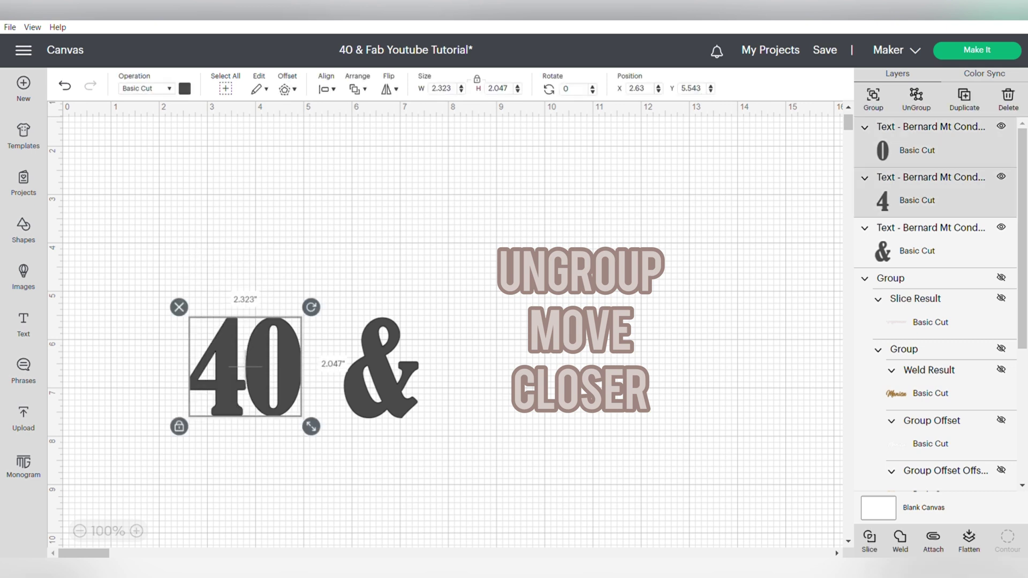
pyautogui.click(326, 88)
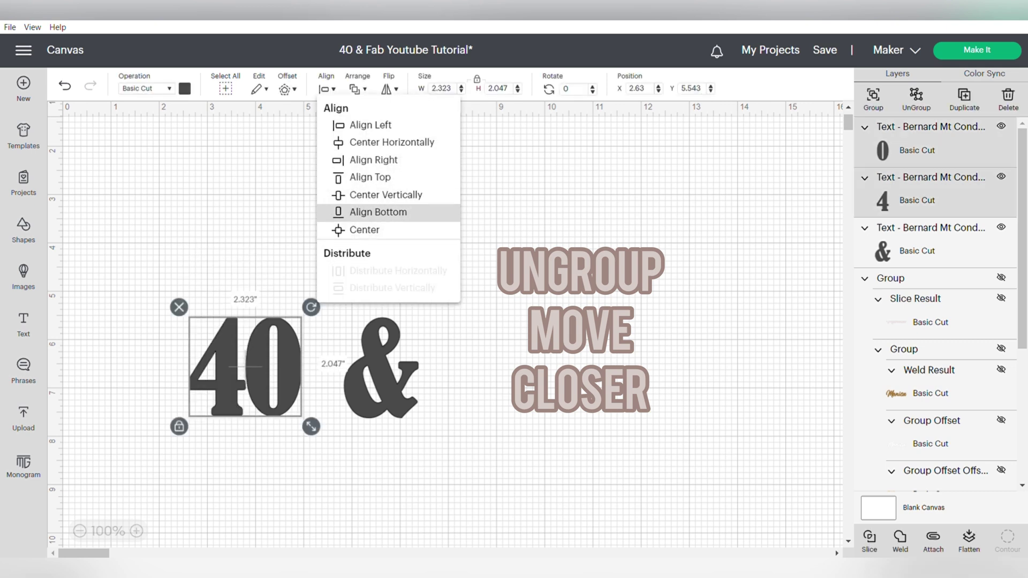
pyautogui.click(356, 211)
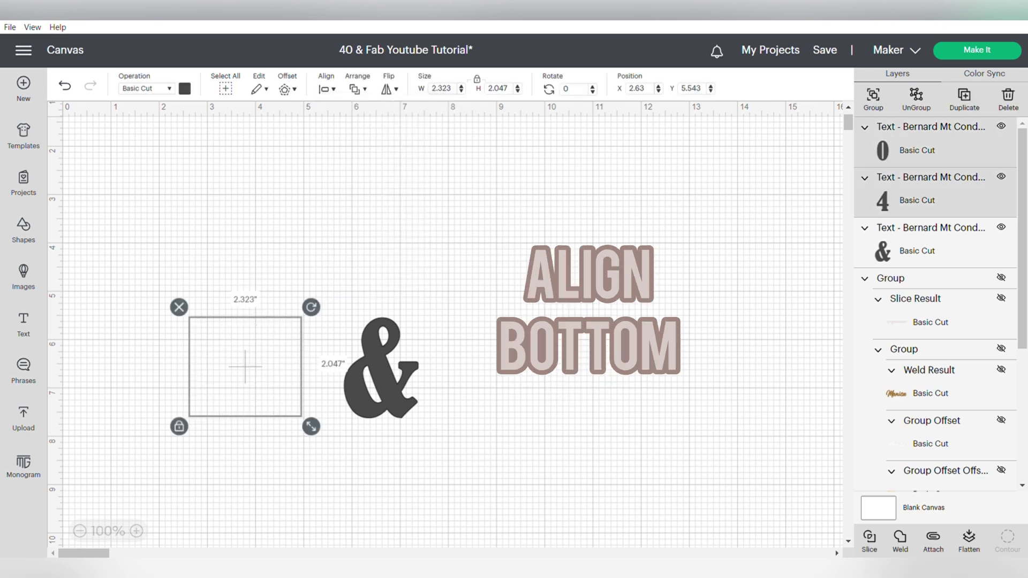
pyautogui.hotkey('ctrl', 'g')
# - Shrink the & to about 1.1 by 1.5 inches beside the 0, bottom-align and group with 40
pyautogui.click(381, 369)
pyautogui.moveTo(428, 428); pyautogui.dragTo(408, 402)
pyautogui.moveTo(371, 354); pyautogui.dragTo(331, 378)
pyautogui.press('Escape')
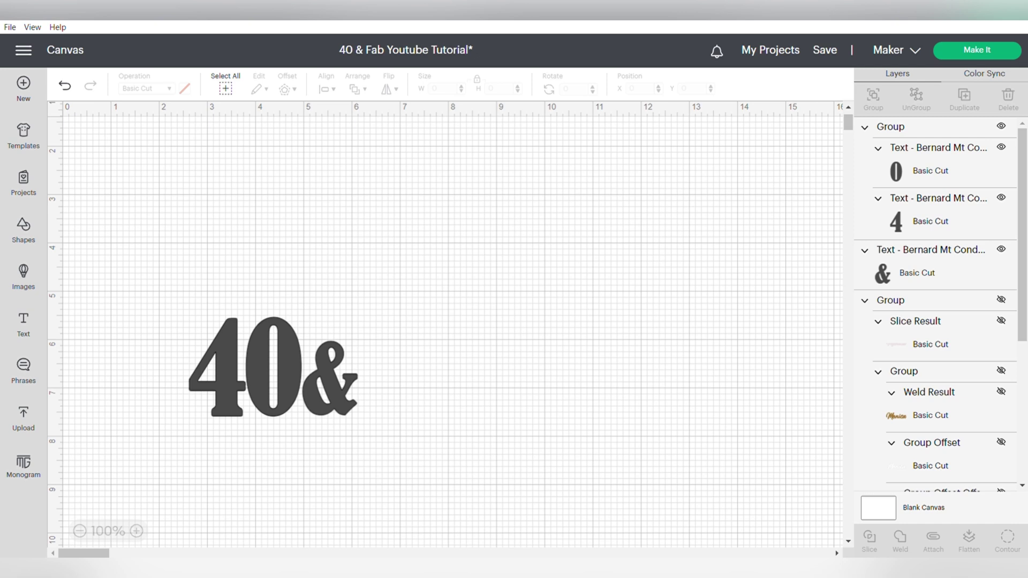
pyautogui.click(330, 379)
pyautogui.moveTo(163, 272); pyautogui.dragTo(369, 437)
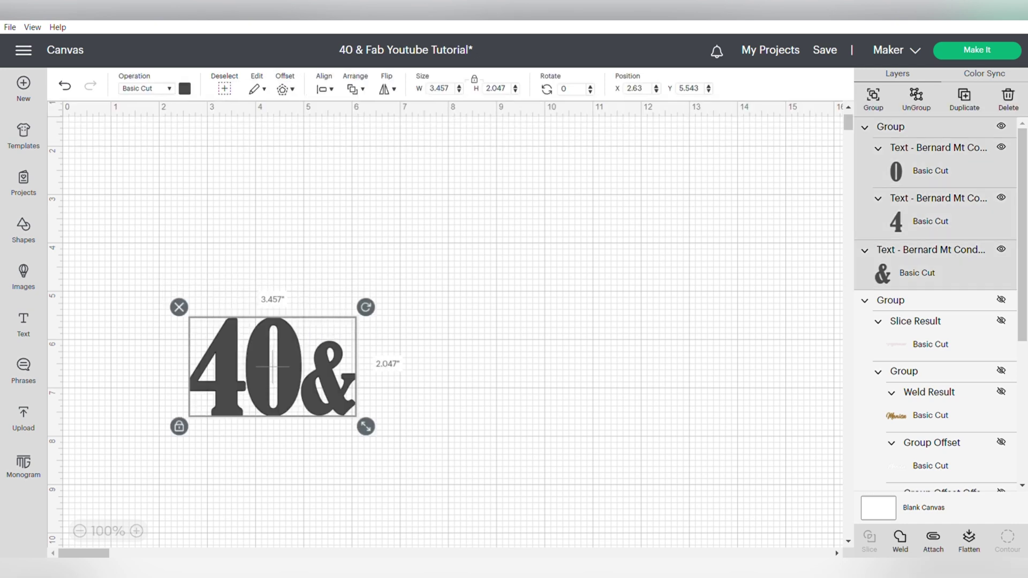
pyautogui.click(324, 88)
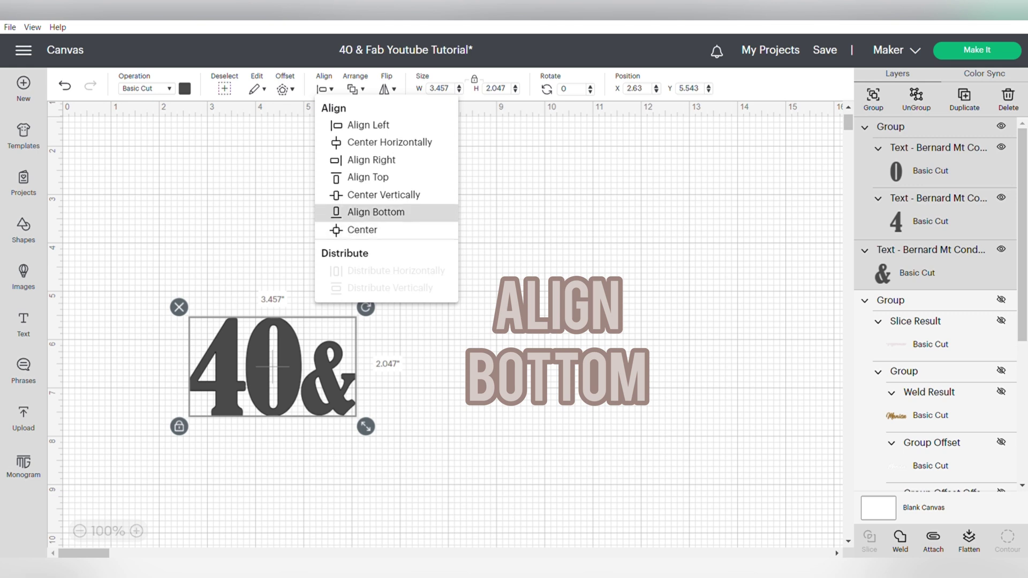
pyautogui.click(343, 214)
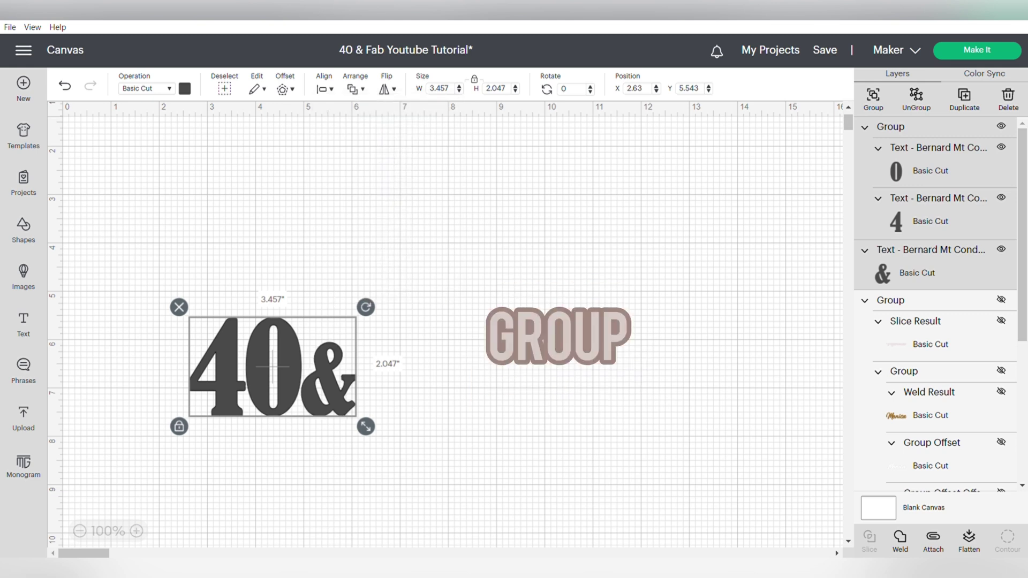
pyautogui.hotkey('ctrl', 'g')
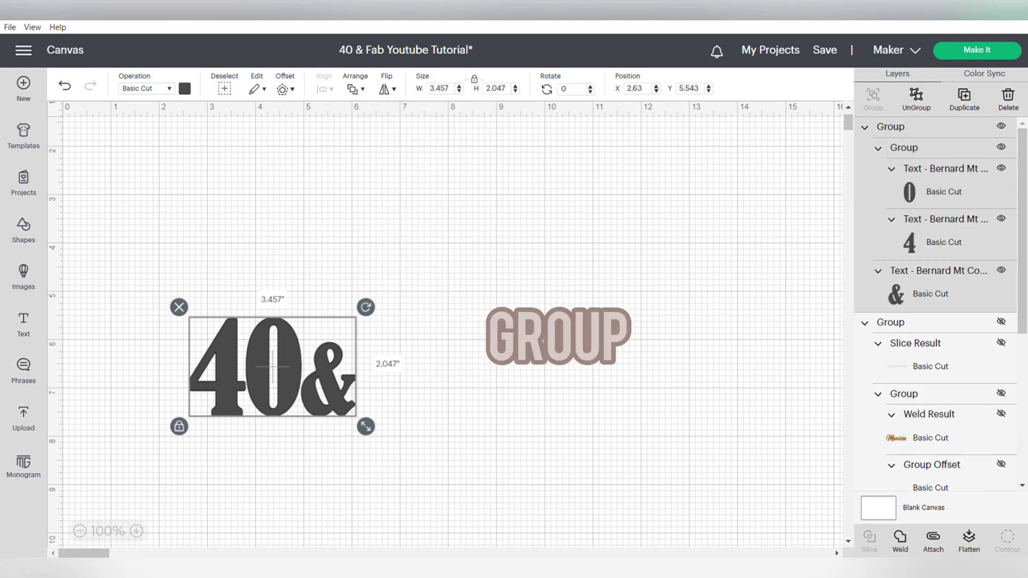
# - Enlarge 40& to 30 inches wide and add stacked 0.15-inch offset outlines
pyautogui.moveTo(273, 367); pyautogui.dragTo(249, 211)
pyautogui.moveTo(342, 270); pyautogui.dragTo(863, 573)
pyautogui.click(441, 88)
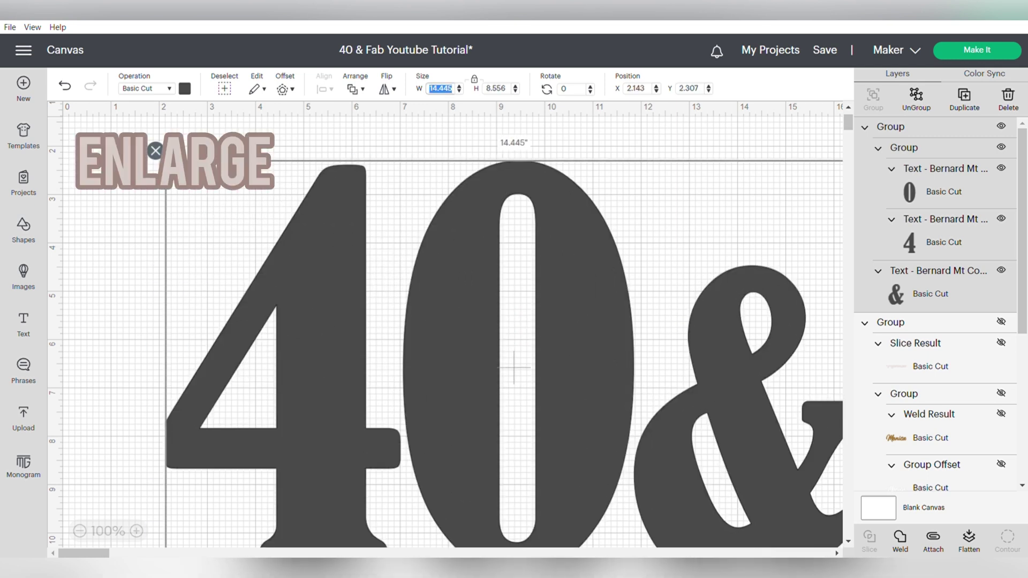
pyautogui.press('Return')
pyautogui.click(282, 88)
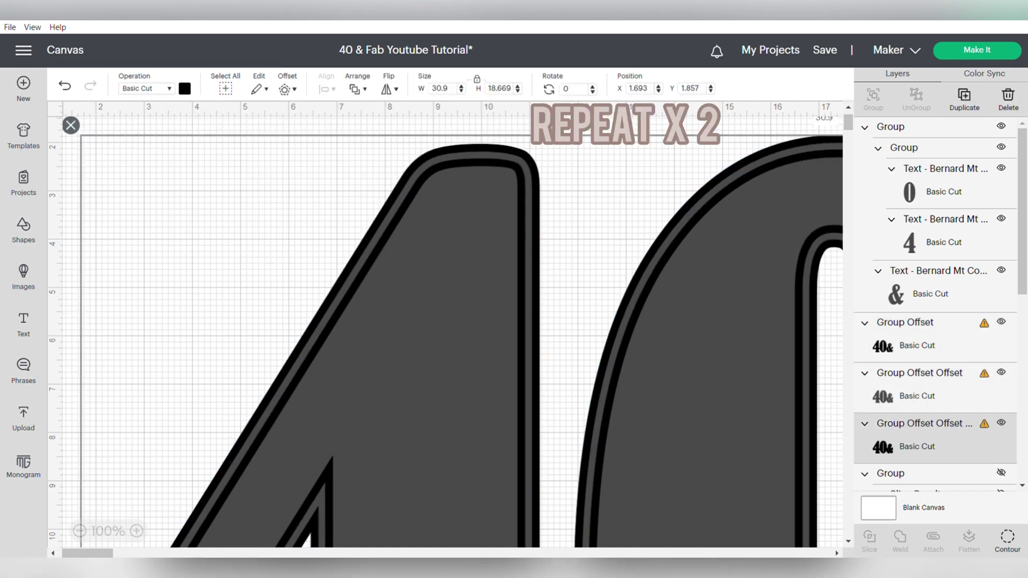
pyautogui.hotkey('ctrl', 'z')
# - Group all the layers and set the group's width to 6 inches
pyautogui.hotkey('ctrl', 'a')
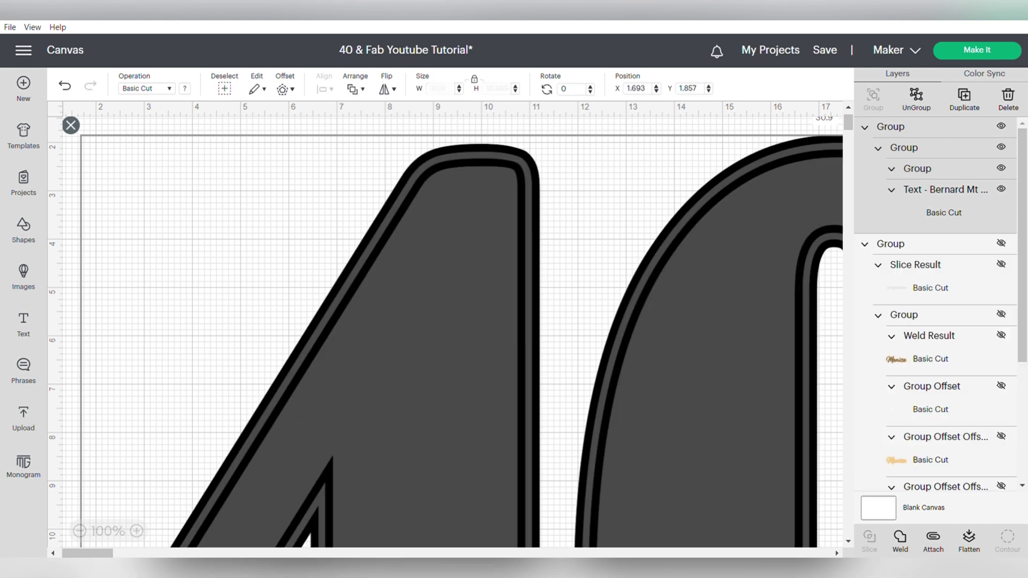
pyautogui.hotkey('ctrl', 'g')
pyautogui.click(438, 88)
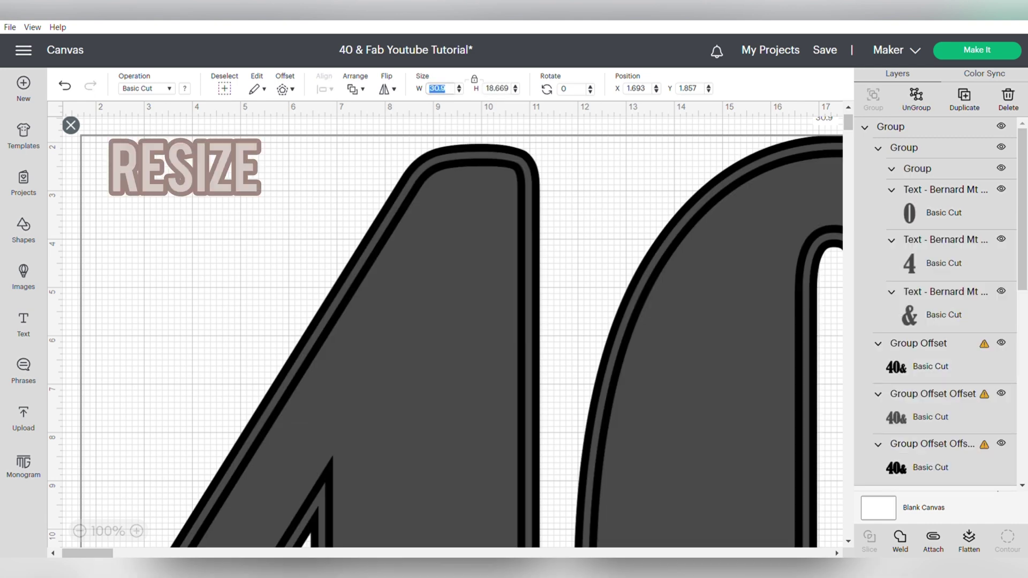
pyautogui.write('6')
pyautogui.press('Return')
# - Duplicate the back offset layer, align it over the original, and send it to the back
pyautogui.hotkey('ctrl', 'd')
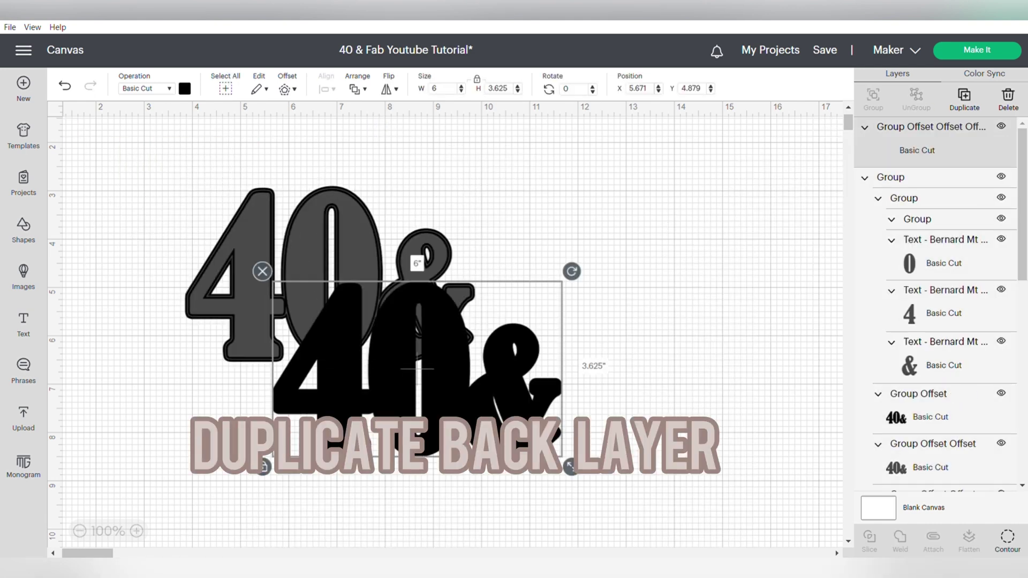
pyautogui.moveTo(417, 368); pyautogui.dragTo(329, 275)
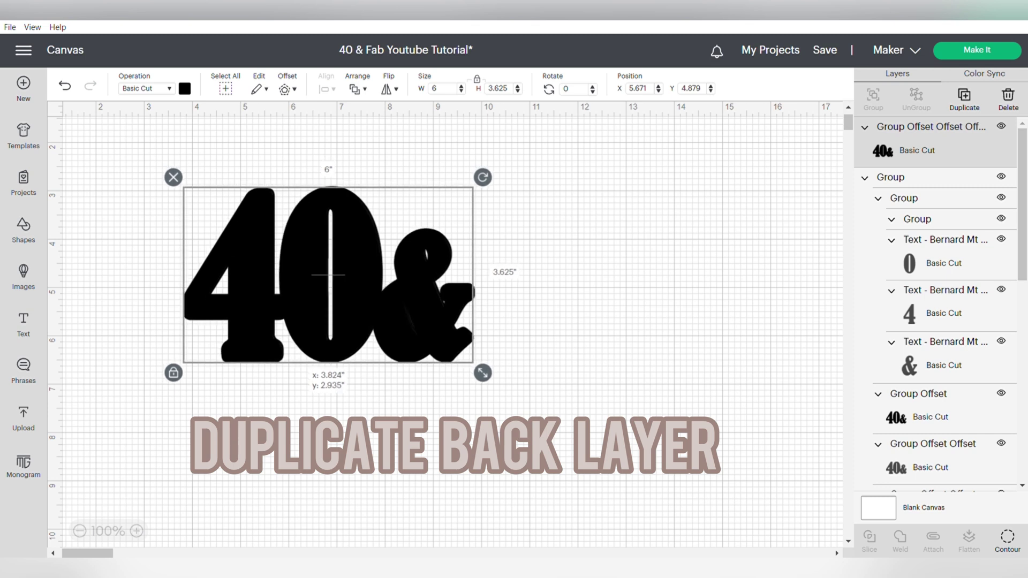
pyautogui.hotkey('ctrl', 'shift', 'Down')
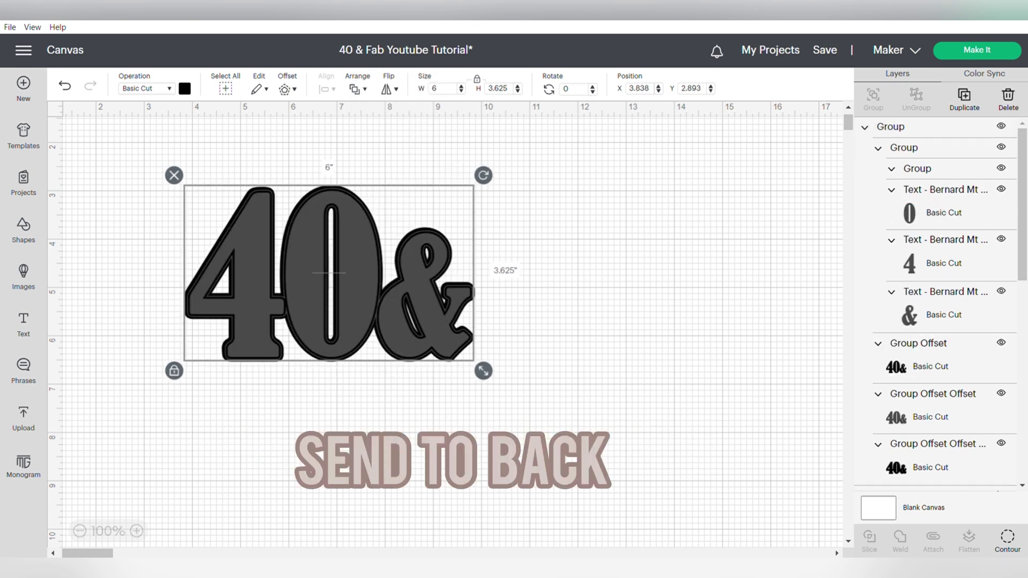
# - Duplicate the &, 0 and 4 characters and place each copy onto its original
pyautogui.click(943, 315)
pyautogui.rightClick(943, 314)
pyautogui.click(943, 245)
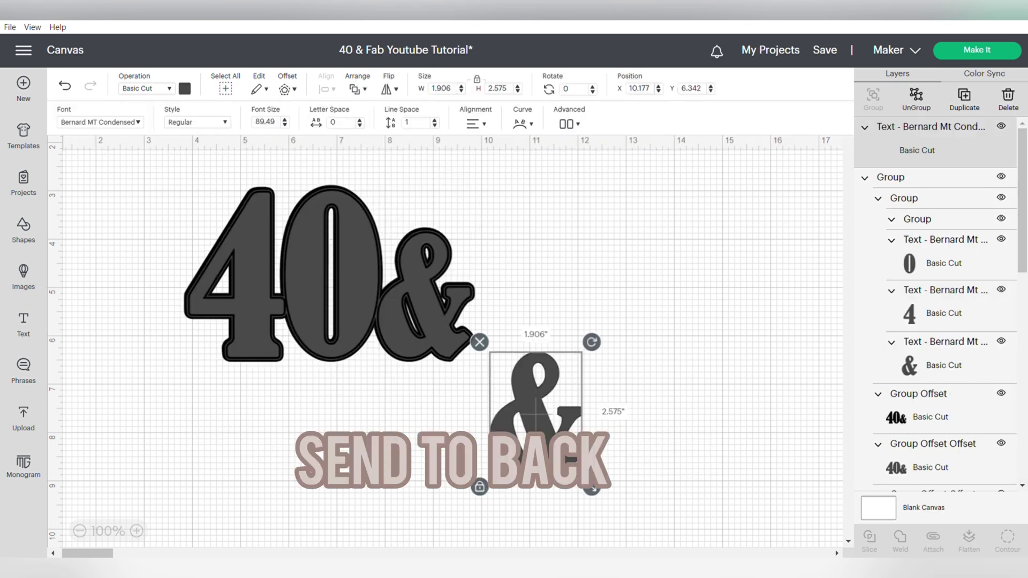
pyautogui.rightClick(942, 263)
pyautogui.click(942, 174)
pyautogui.rightClick(943, 361)
pyautogui.click(943, 276)
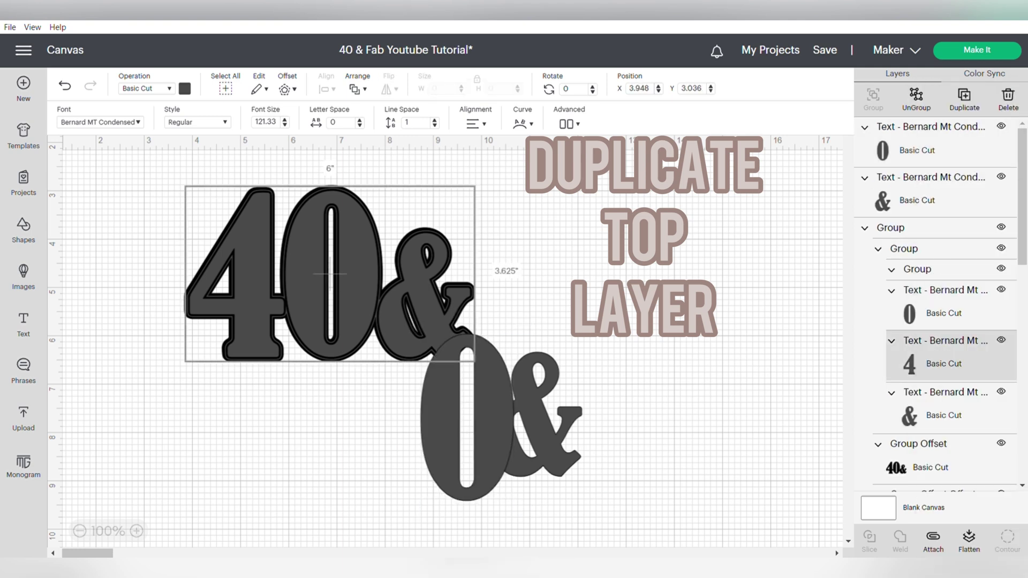
pyautogui.moveTo(244, 277); pyautogui.dragTo(236, 274)
pyautogui.moveTo(467, 418); pyautogui.dragTo(328, 272)
pyautogui.moveTo(545, 415); pyautogui.dragTo(423, 297)
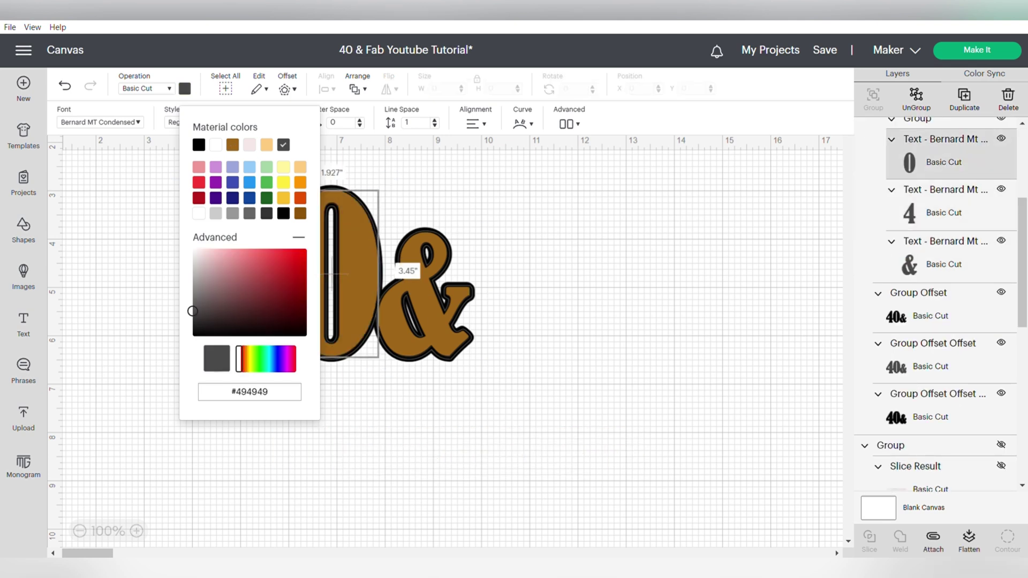
# - Recolour the & and backing layers and place the brown 0 onto the upper 40
pyautogui.click(943, 258)
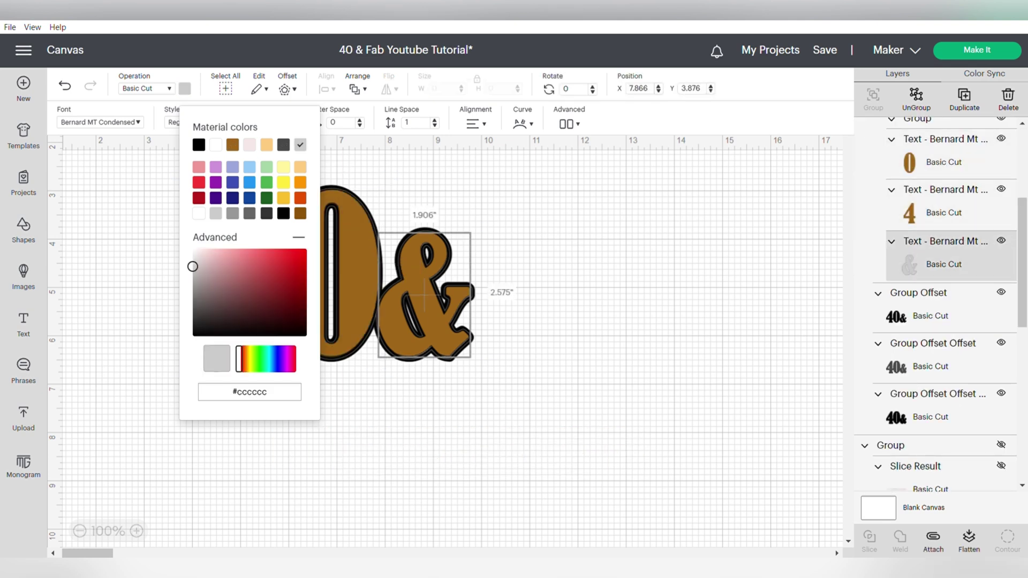
pyautogui.click(919, 259)
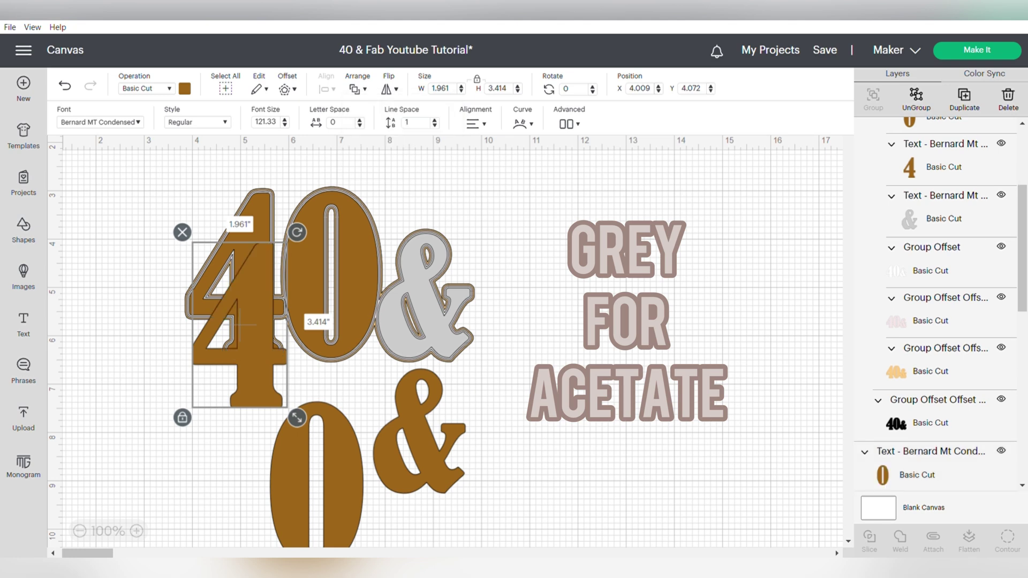
pyautogui.moveTo(217, 321); pyautogui.dragTo(313, 338)
pyautogui.click(358, 88)
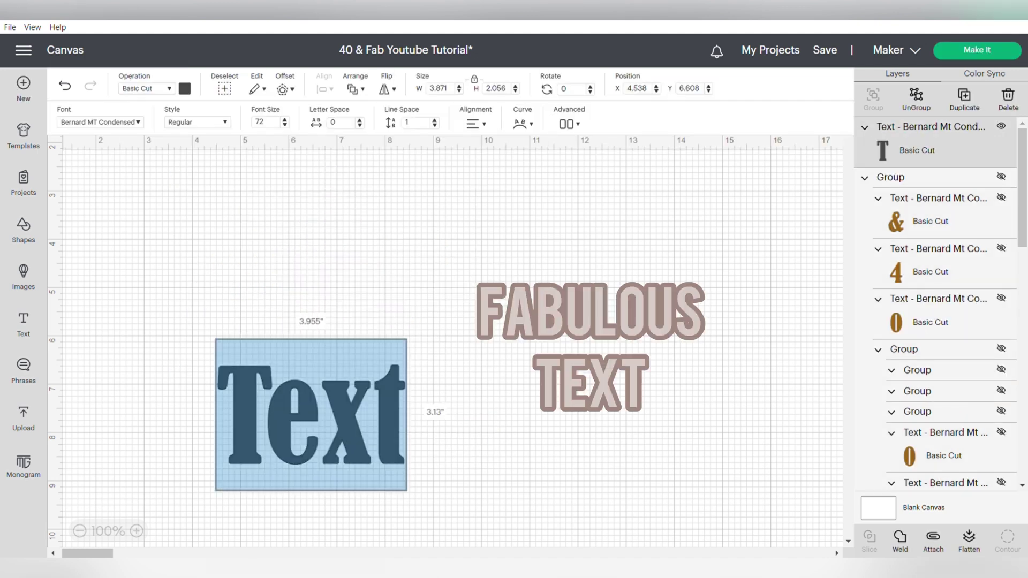
# - Type 'Fabulous' into the placeholder text and close the gaps between its letters
pyautogui.press('Escape')
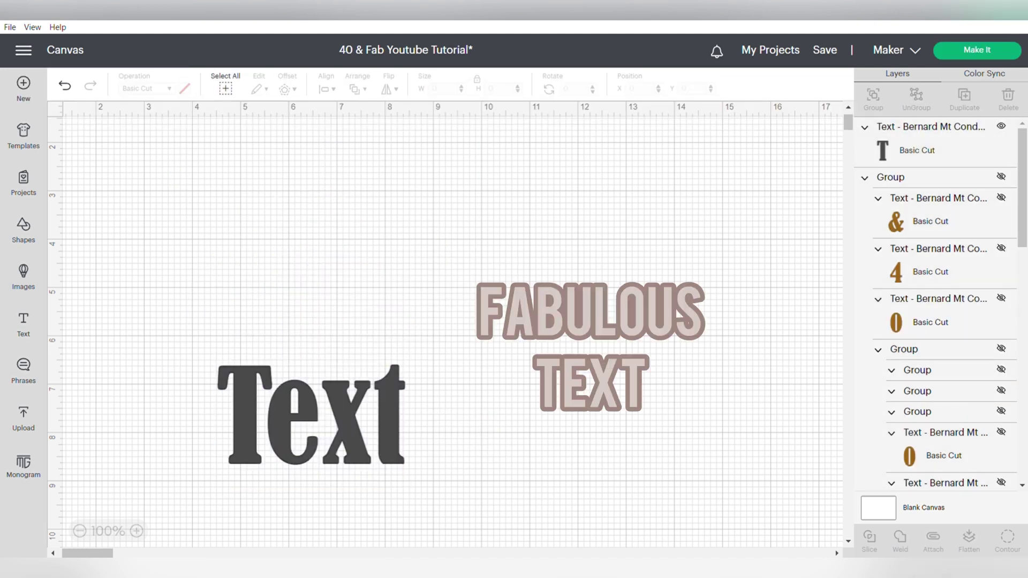
pyautogui.doubleClick(311, 415)
pyautogui.write('Fabulous')
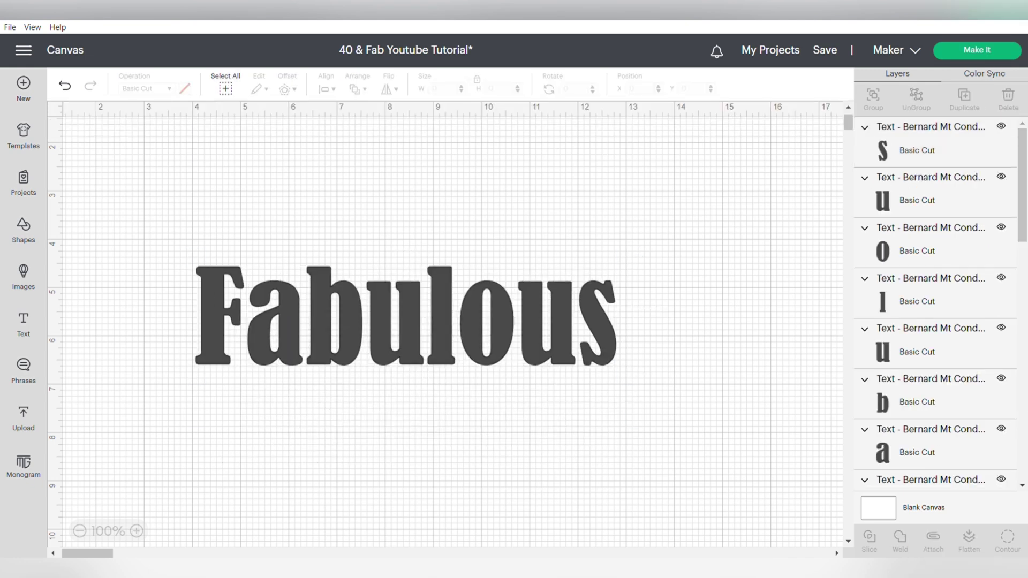
pyautogui.moveTo(219, 316); pyautogui.dragTo(226, 316)
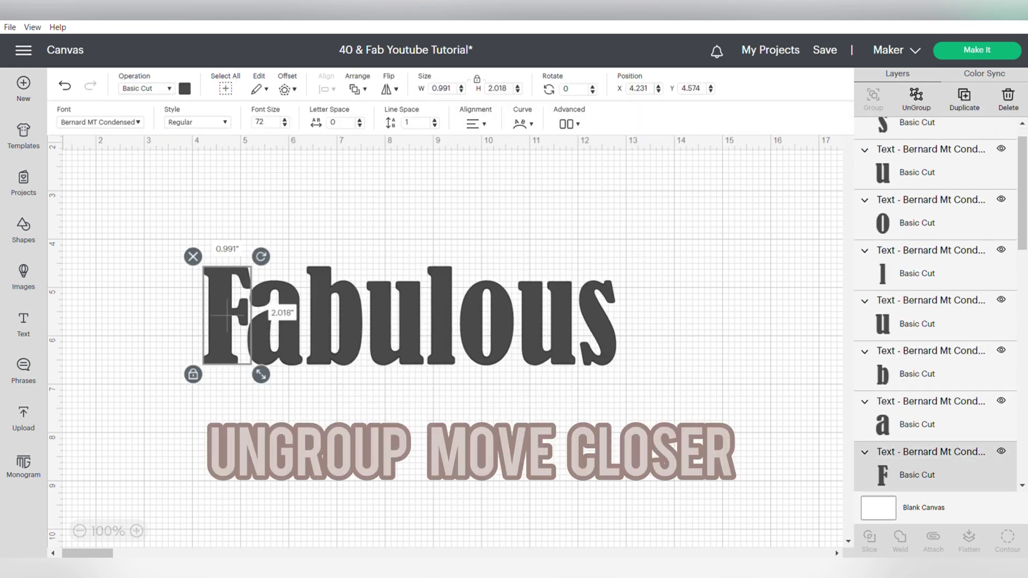
pyautogui.click(332, 321)
pyautogui.moveTo(399, 321); pyautogui.dragTo(471, 323)
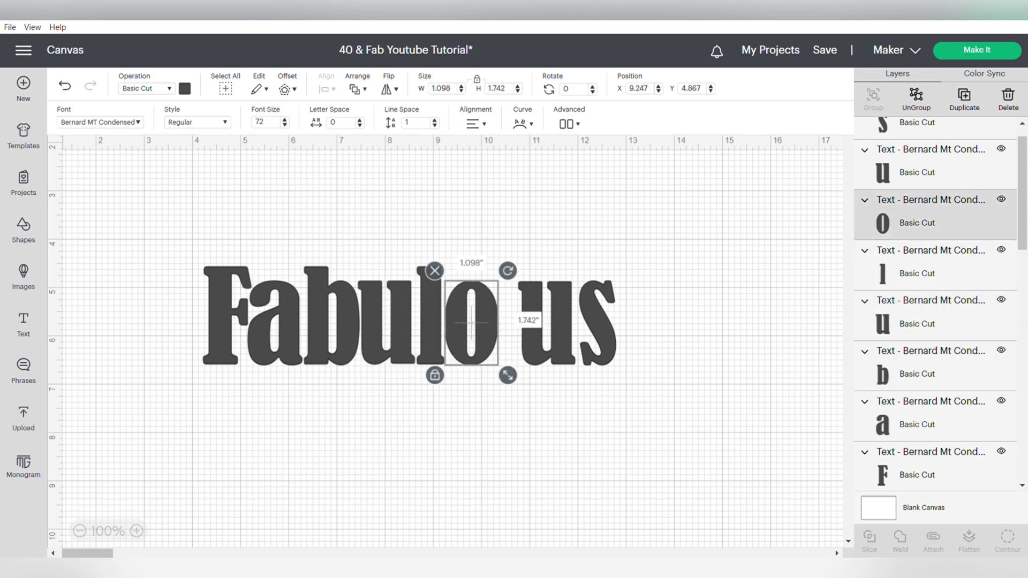
pyautogui.moveTo(547, 321); pyautogui.dragTo(522, 321)
pyautogui.moveTo(595, 321); pyautogui.dragTo(574, 322)
pyautogui.click(670, 417)
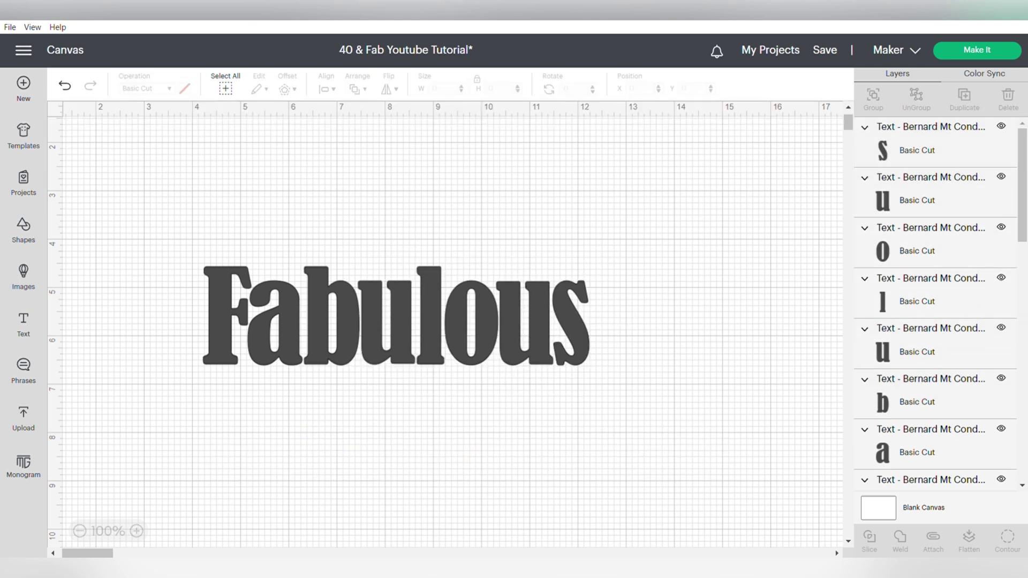
# - Bottom-align the Fabulous letters, group them, and move the word to the mat's top-left
pyautogui.click(225, 89)
pyautogui.click(324, 89)
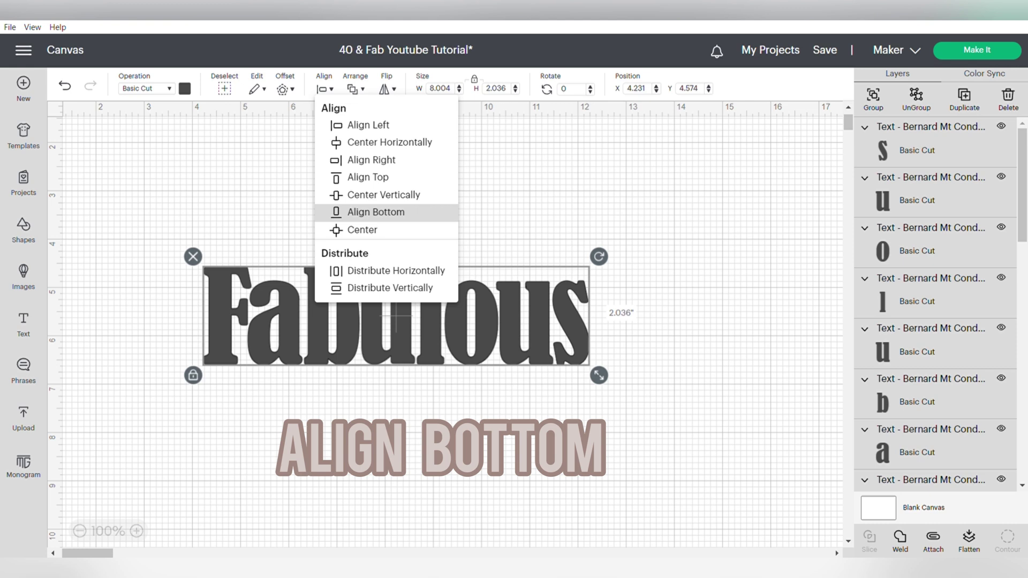
pyautogui.click(376, 212)
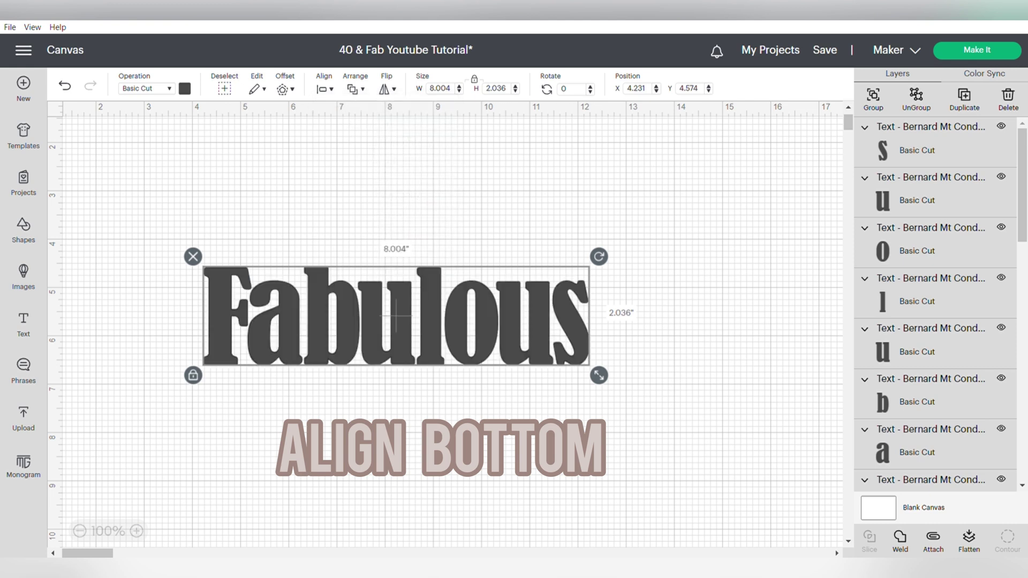
pyautogui.hotkey('ctrl', 'g')
pyautogui.moveTo(396, 316); pyautogui.dragTo(325, 216)
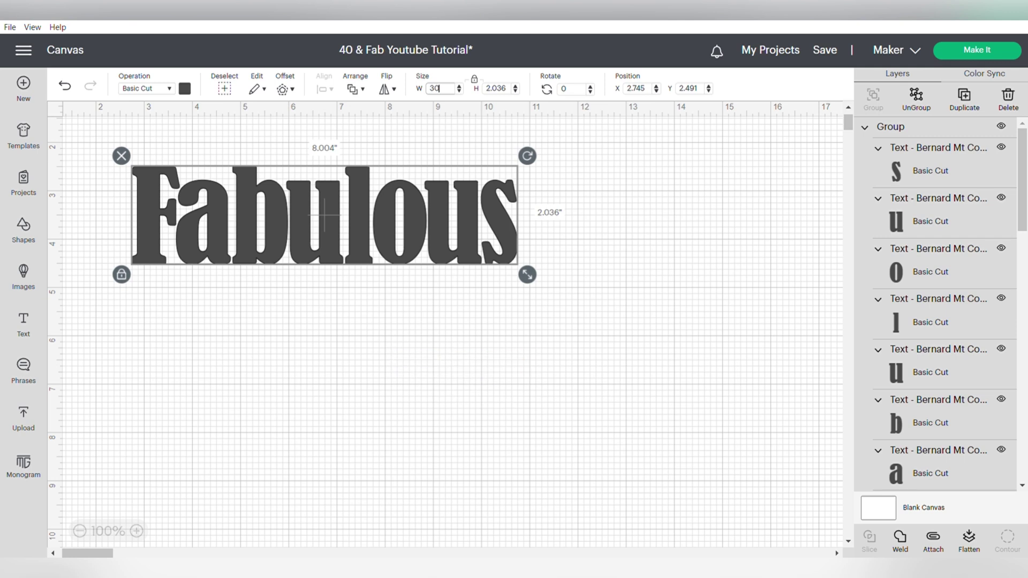
# - Group Fabulous with its offset layers, scale it to 5 inches wide, and reposition it
pyautogui.press('Return')
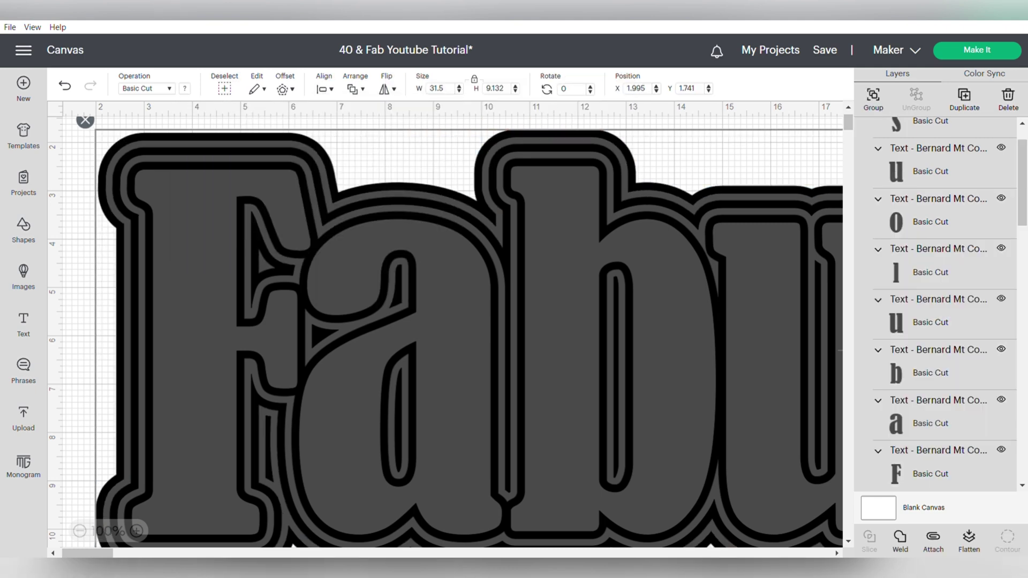
pyautogui.hotkey('ctrl', 'g')
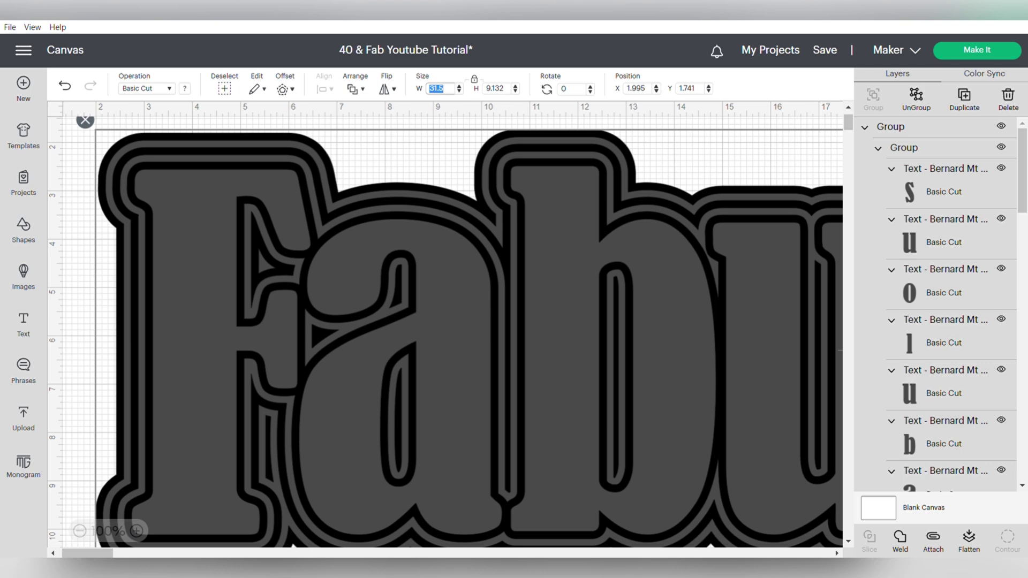
pyautogui.press('Return')
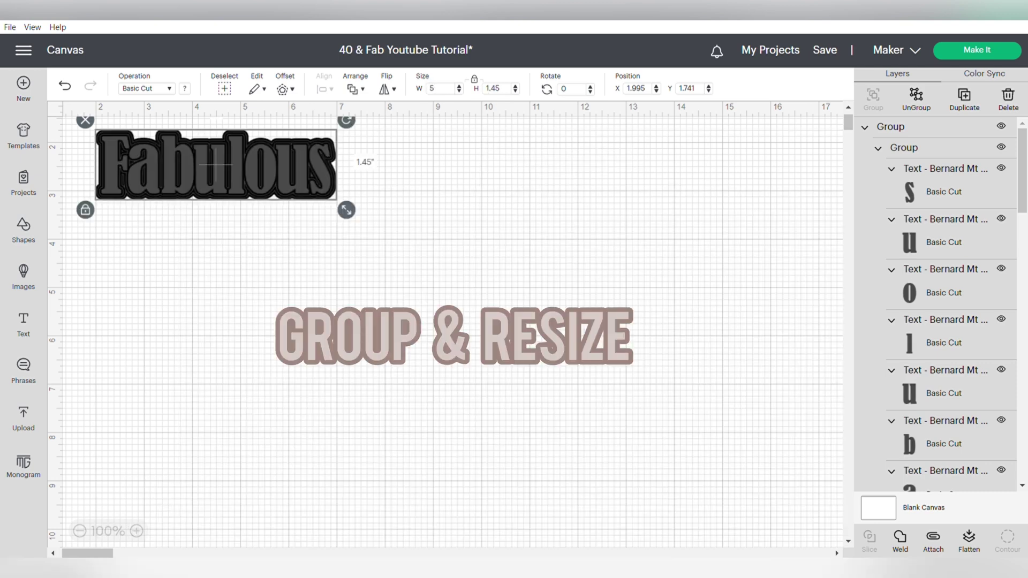
pyautogui.moveTo(216, 165); pyautogui.dragTo(283, 219)
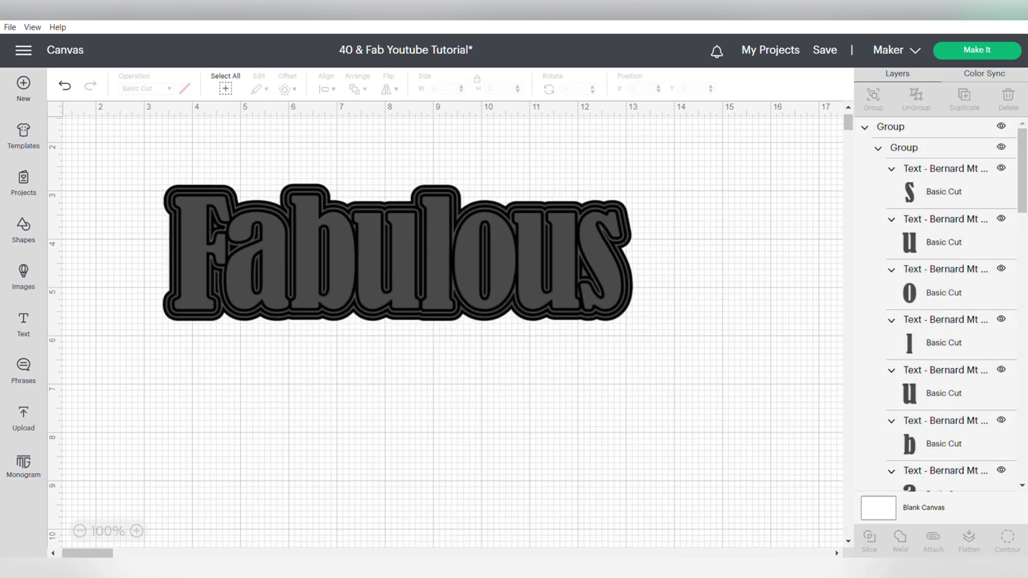
# - Duplicate the bottom offset layer behind Fabulous, send it to the back, and centre all layers
pyautogui.click(937, 383)
pyautogui.hotkey('ctrl', 'd')
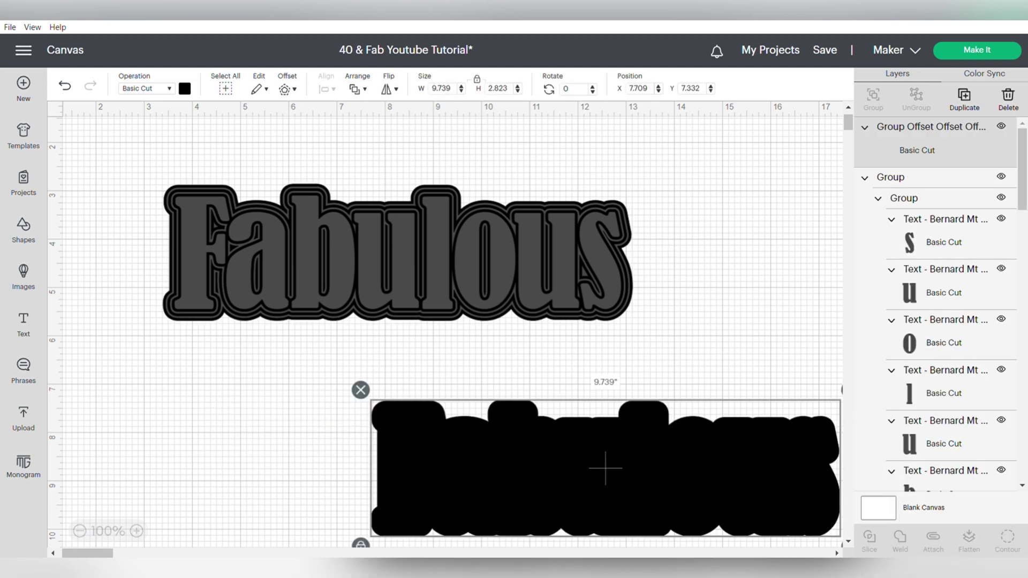
pyautogui.moveTo(604, 468); pyautogui.dragTo(402, 246)
pyautogui.rightClick(401, 247)
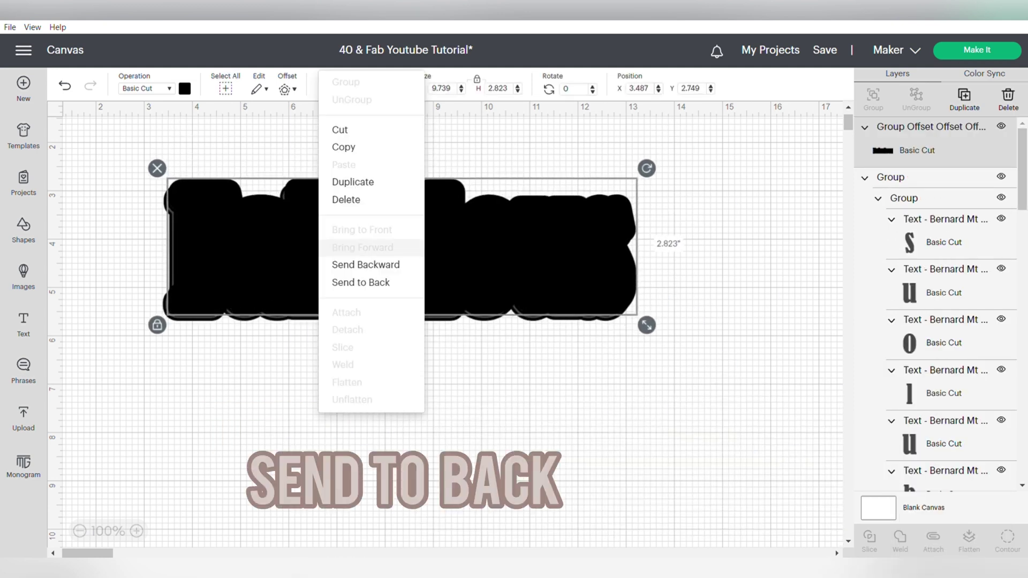
pyautogui.click(361, 282)
pyautogui.moveTo(795, 239); pyautogui.dragTo(399, 250)
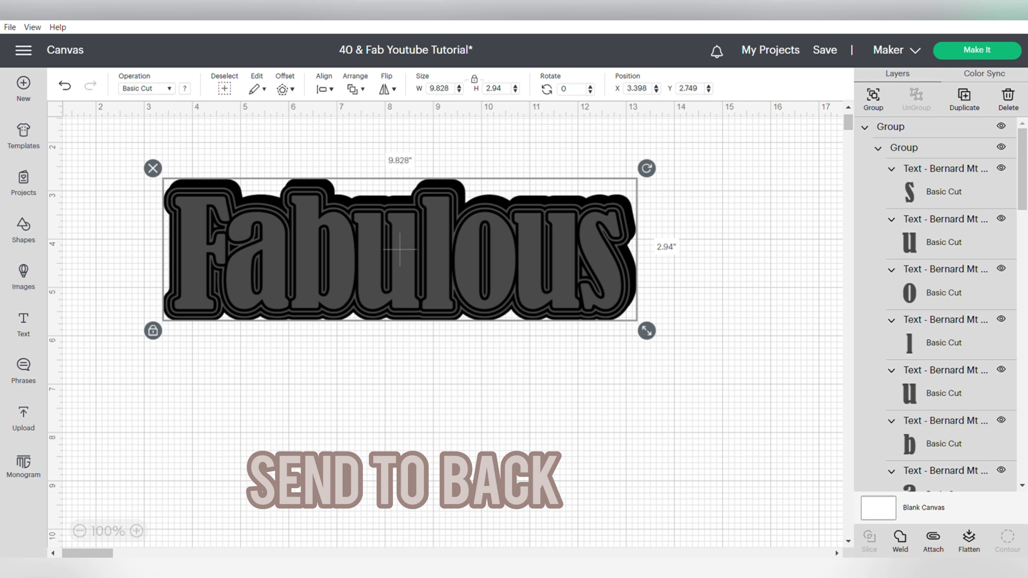
pyautogui.click(324, 89)
pyautogui.click(359, 230)
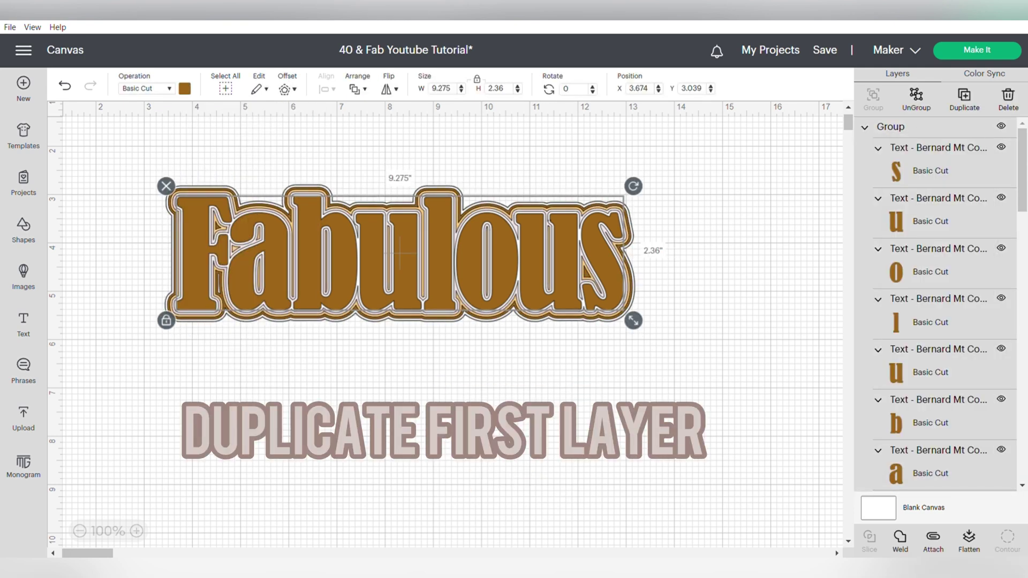
# - Add a square, stretch it into a long flat bar, and place it behind the Fabulous copy
pyautogui.moveTo(482, 347); pyautogui.dragTo(406, 437)
pyautogui.scroll(-3, 406, 303)
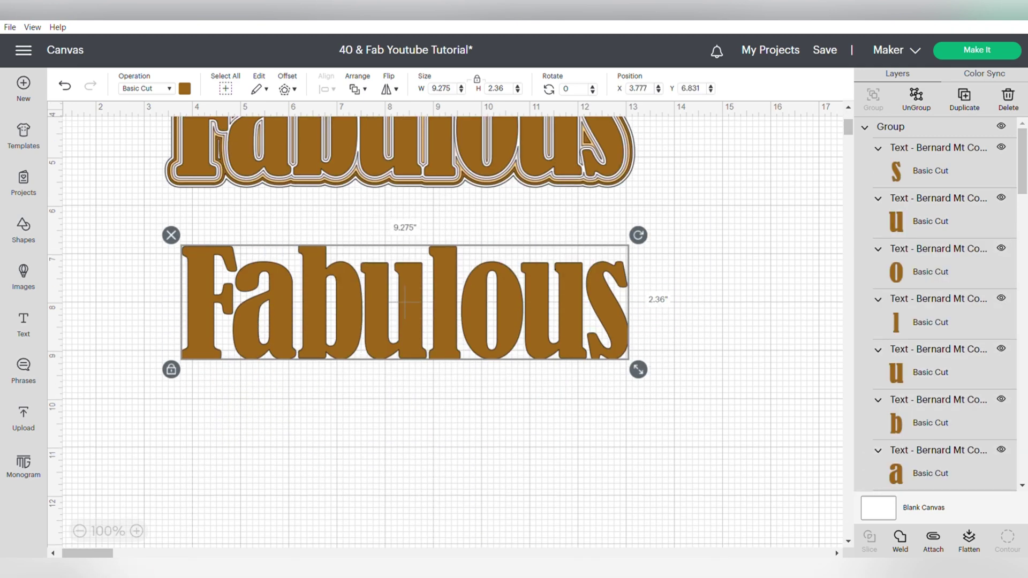
pyautogui.click(24, 231)
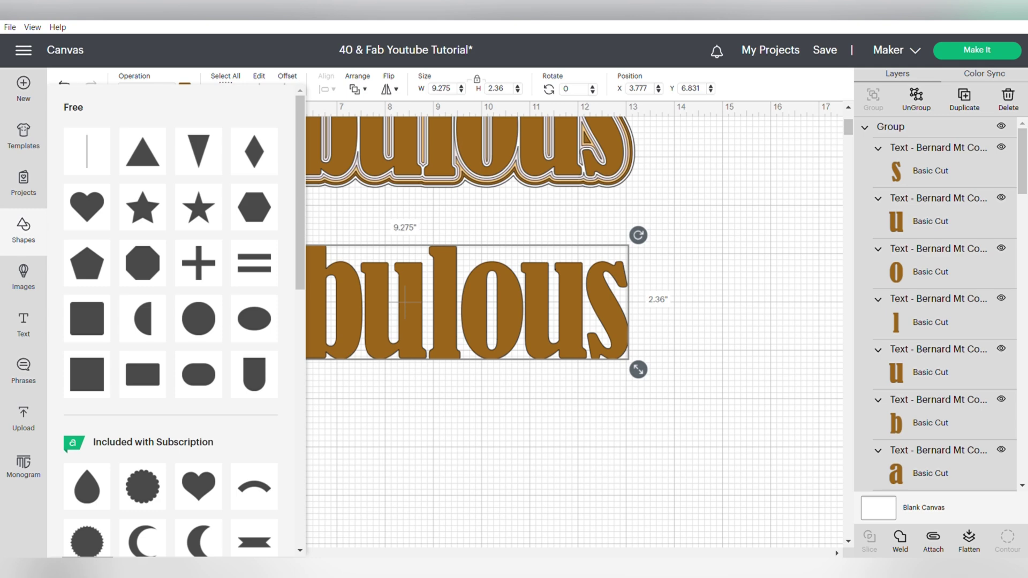
pyautogui.click(87, 374)
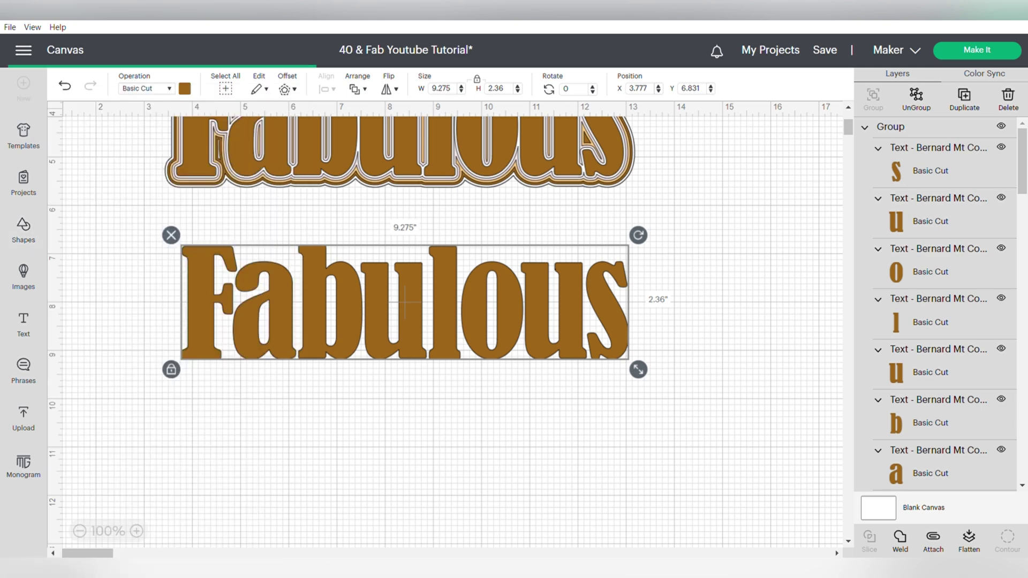
pyautogui.moveTo(135, 186); pyautogui.dragTo(181, 341)
pyautogui.click(123, 399)
pyautogui.moveTo(239, 400); pyautogui.dragTo(697, 390)
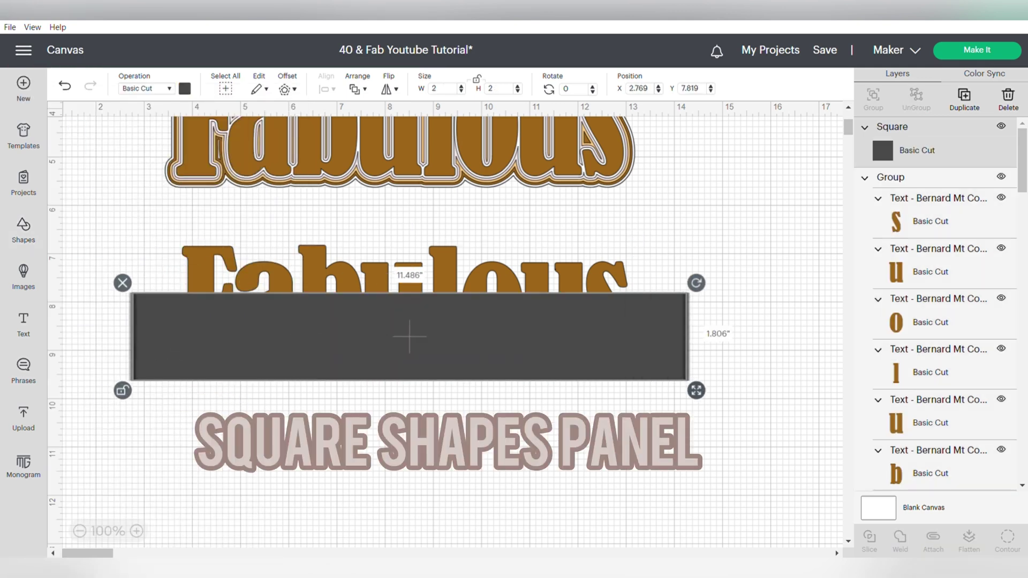
pyautogui.rightClick(488, 332)
pyautogui.click(530, 300)
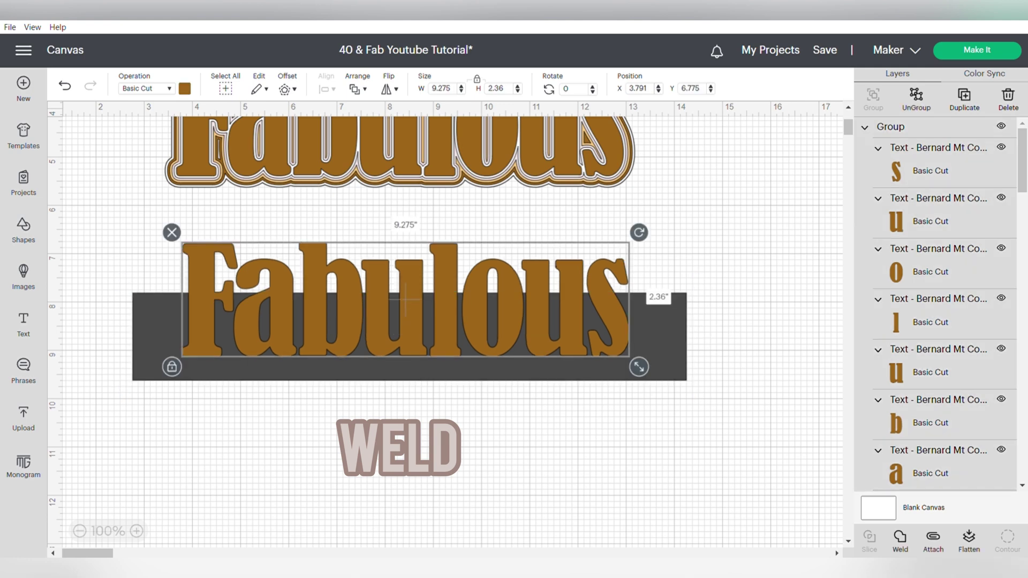
# - Slice the Fabulous copy with the bar, delete the extra pieces, and colour the bottom half pink
pyautogui.moveTo(758, 338); pyautogui.dragTo(180, 241)
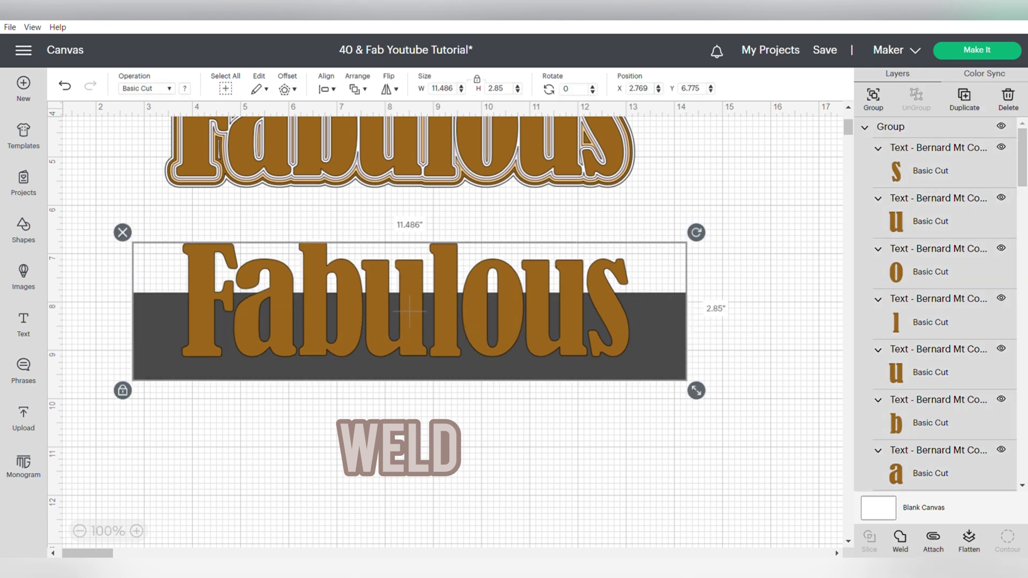
pyautogui.click(203, 300)
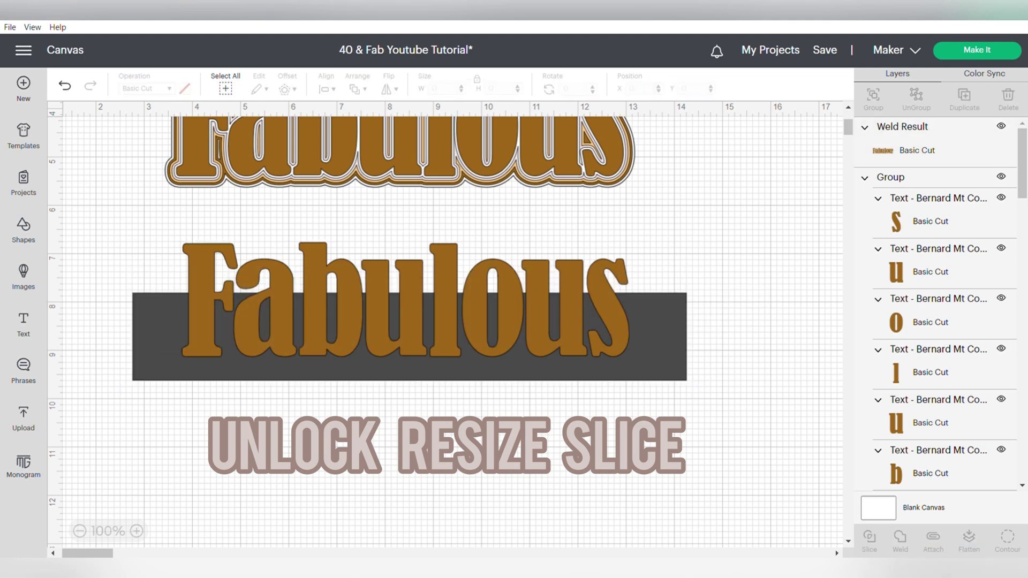
pyautogui.click(869, 537)
pyautogui.moveTo(410, 337); pyautogui.dragTo(407, 444)
pyautogui.click(421, 349)
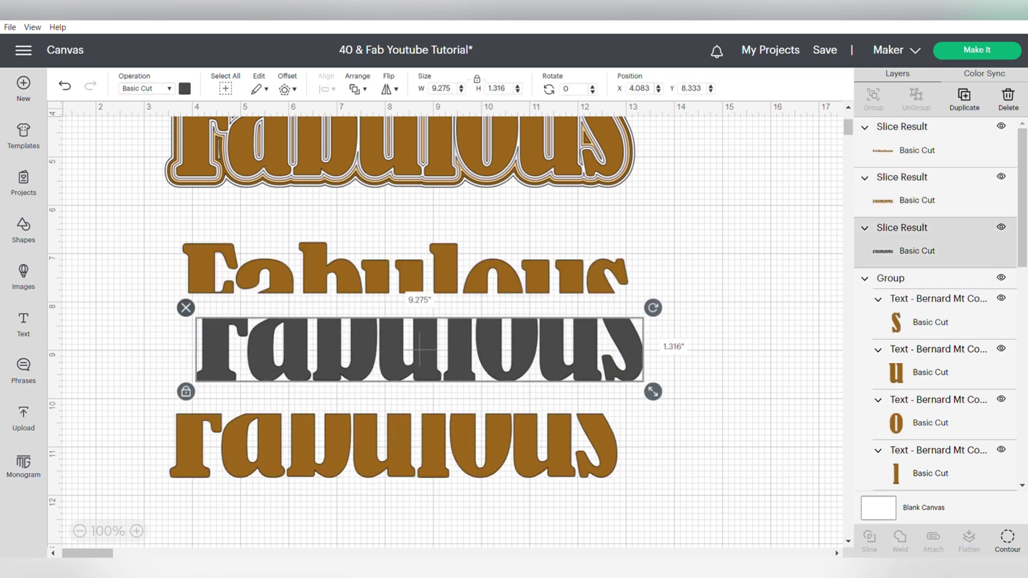
pyautogui.press('Delete')
pyautogui.click(184, 89)
pyautogui.click(198, 252)
# - Move the layered Fabulous to mid-canvas and lay the pink lower half over it
pyautogui.click(399, 156)
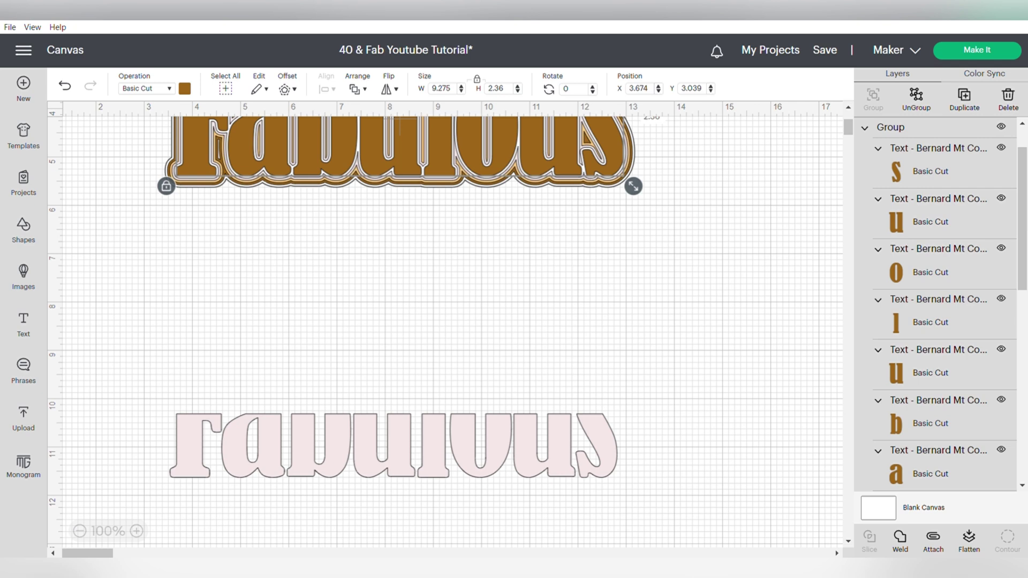
pyautogui.moveTo(399, 123); pyautogui.dragTo(372, 265)
pyautogui.moveTo(394, 447); pyautogui.dragTo(374, 289)
# - Shrink Monica above 40& and centre it horizontally with 40& and Fabulous
pyautogui.press('Escape')
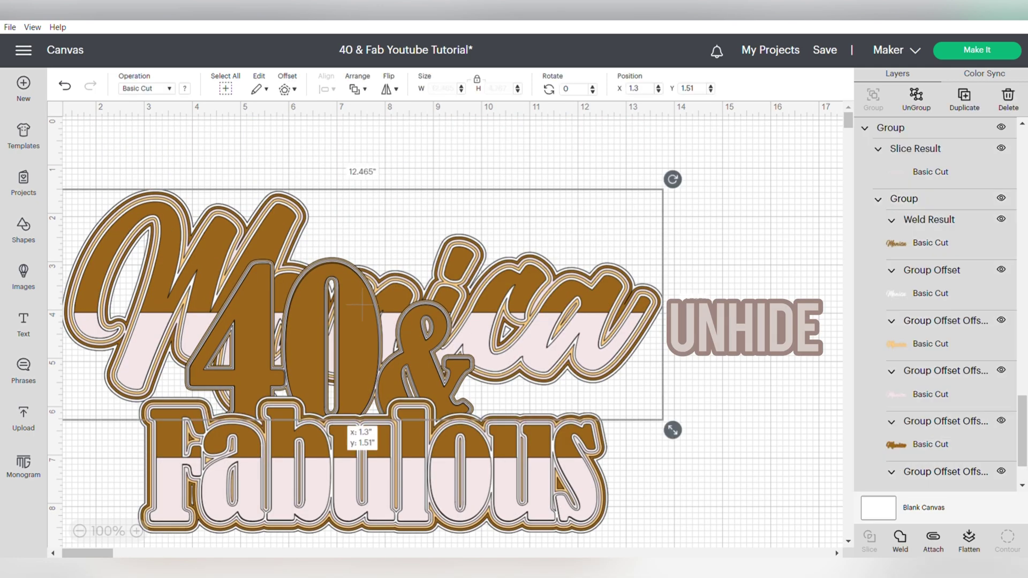
pyautogui.moveTo(403, 300); pyautogui.dragTo(428, 234)
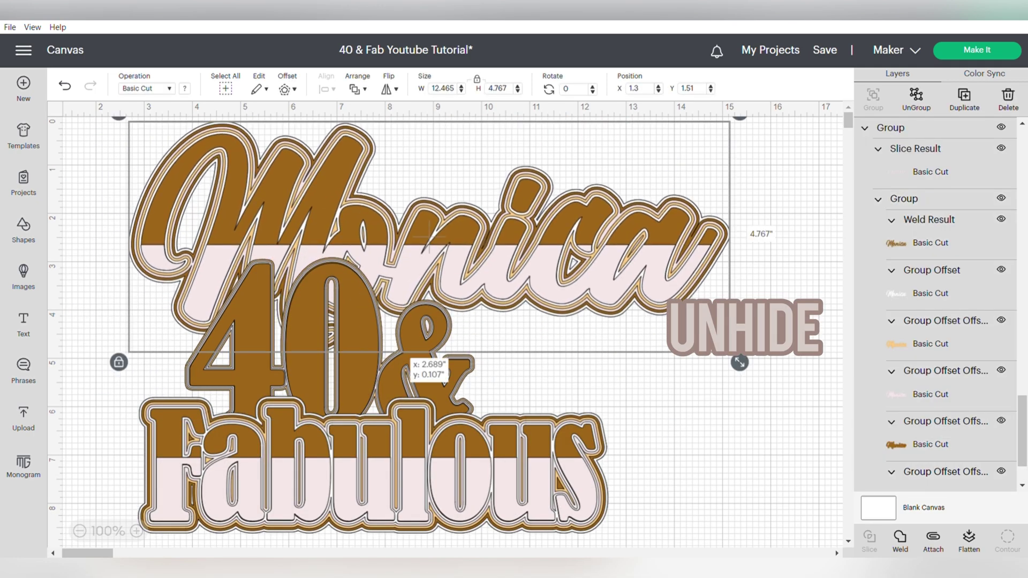
pyautogui.moveTo(740, 362); pyautogui.dragTo(562, 291)
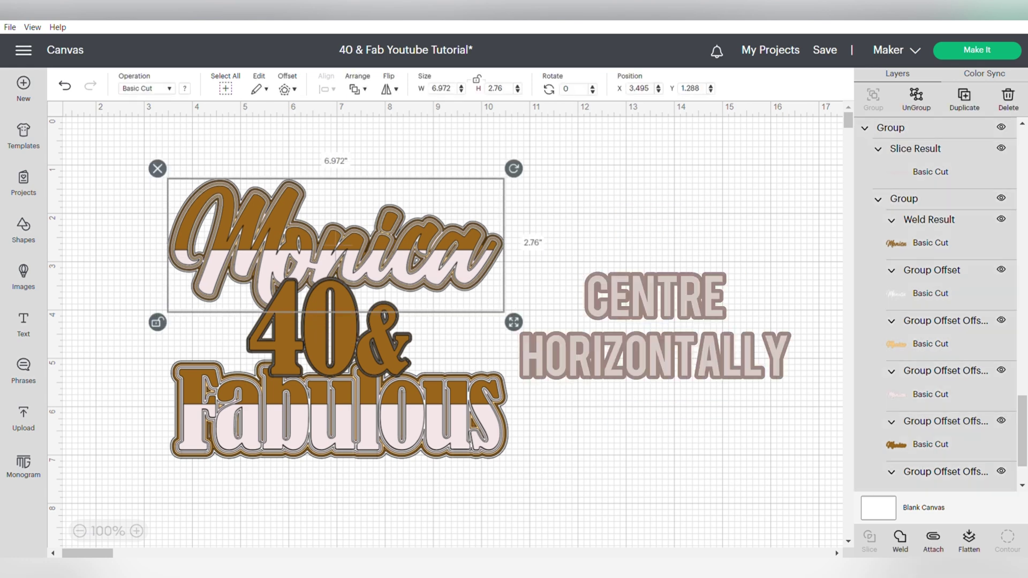
pyautogui.keyDown('shift'); pyautogui.click(335, 319); pyautogui.keyUp('shift')
pyautogui.click(327, 89)
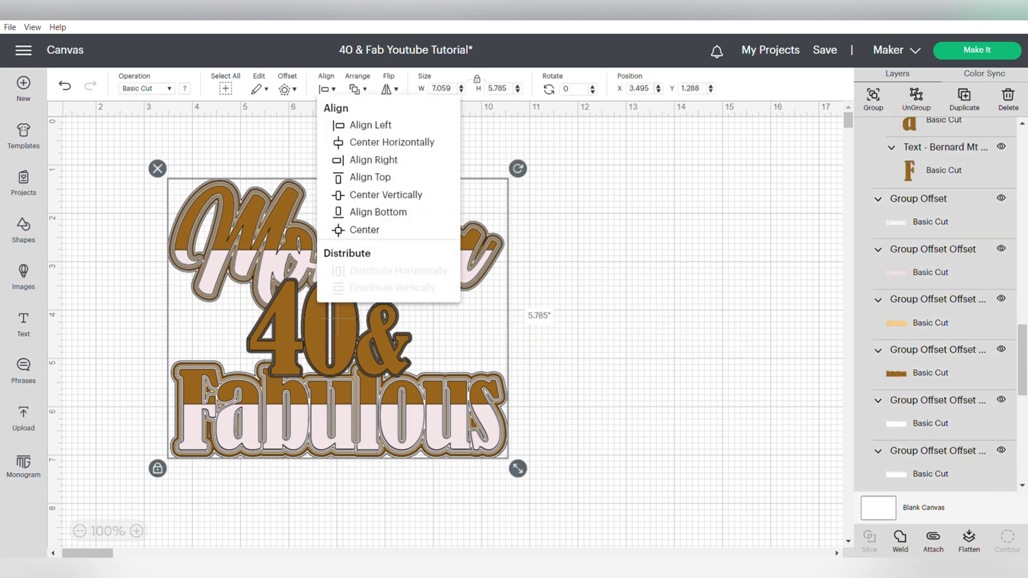
pyautogui.click(386, 142)
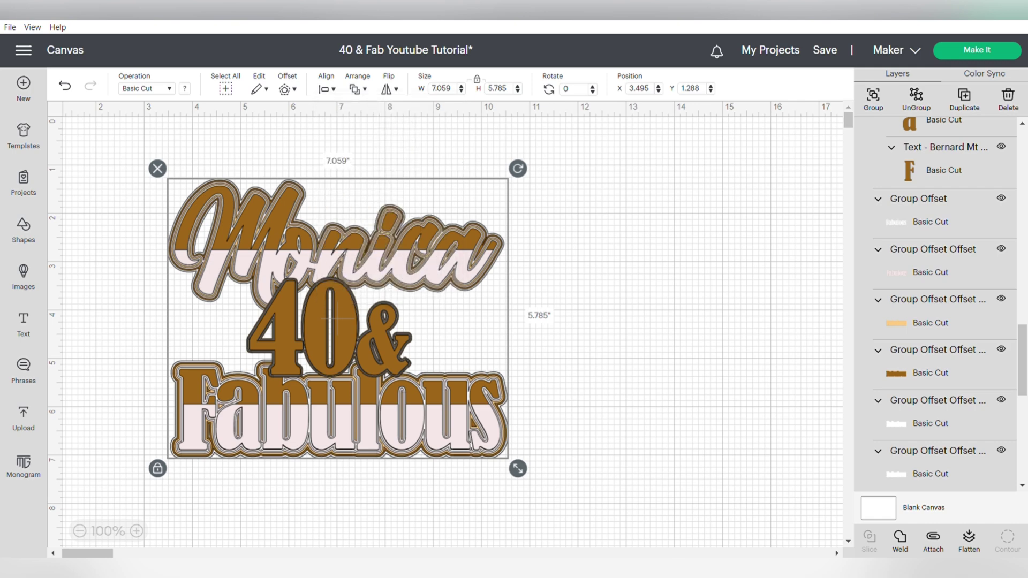
# - Nudge and slightly shrink the 40& group, then group the entire cake topper
pyautogui.press('Escape')
pyautogui.moveTo(328, 324); pyautogui.dragTo(338, 326)
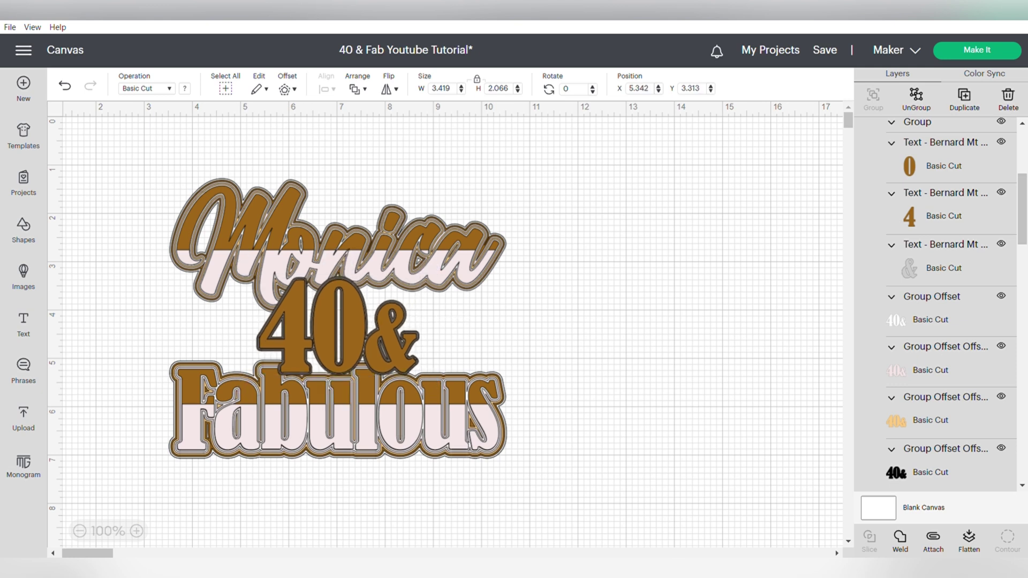
pyautogui.moveTo(431, 386); pyautogui.dragTo(429, 386)
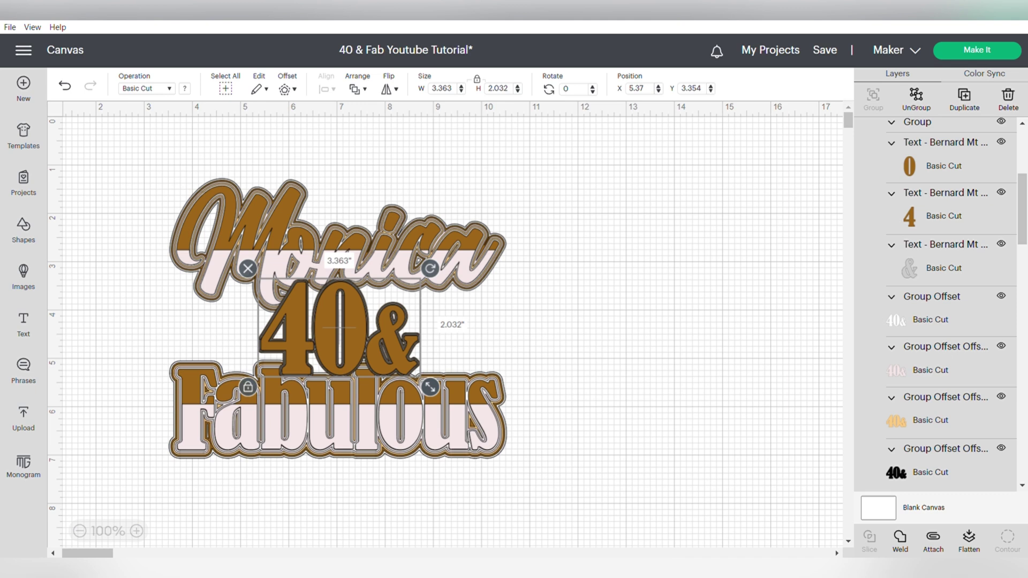
pyautogui.press('Escape')
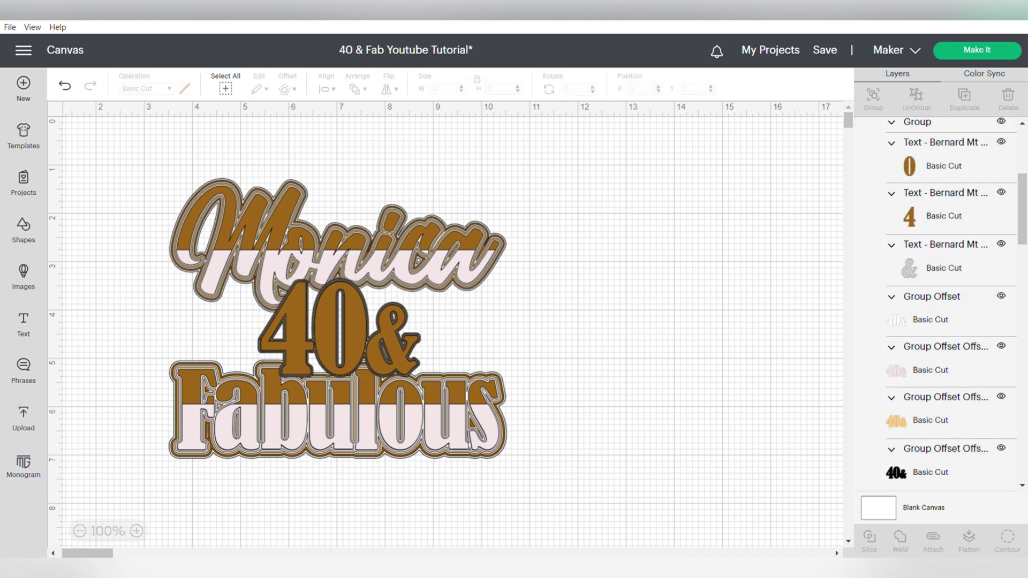
pyautogui.moveTo(111, 117); pyautogui.dragTo(558, 479)
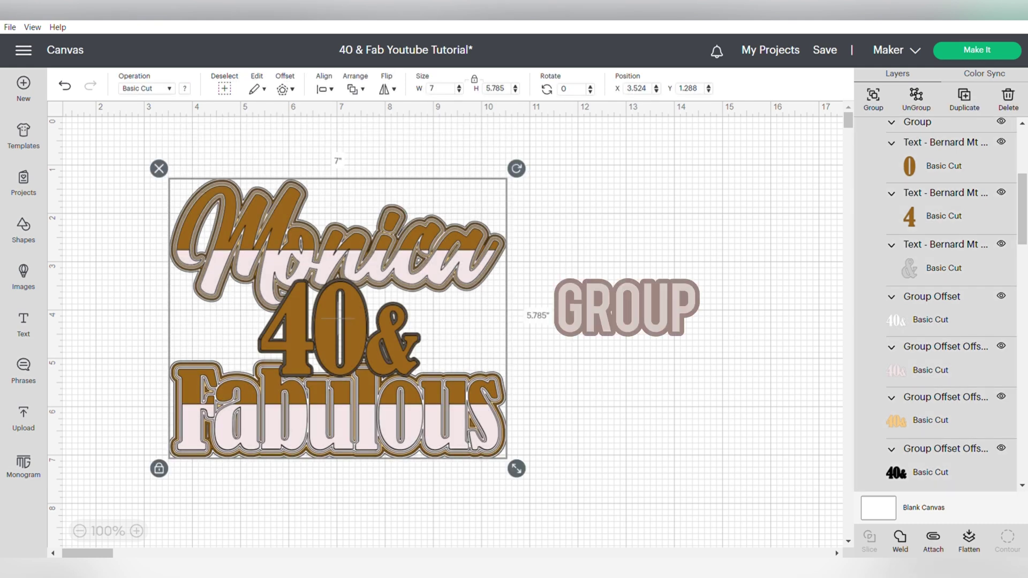
pyautogui.hotkey('ctrl', 'g')
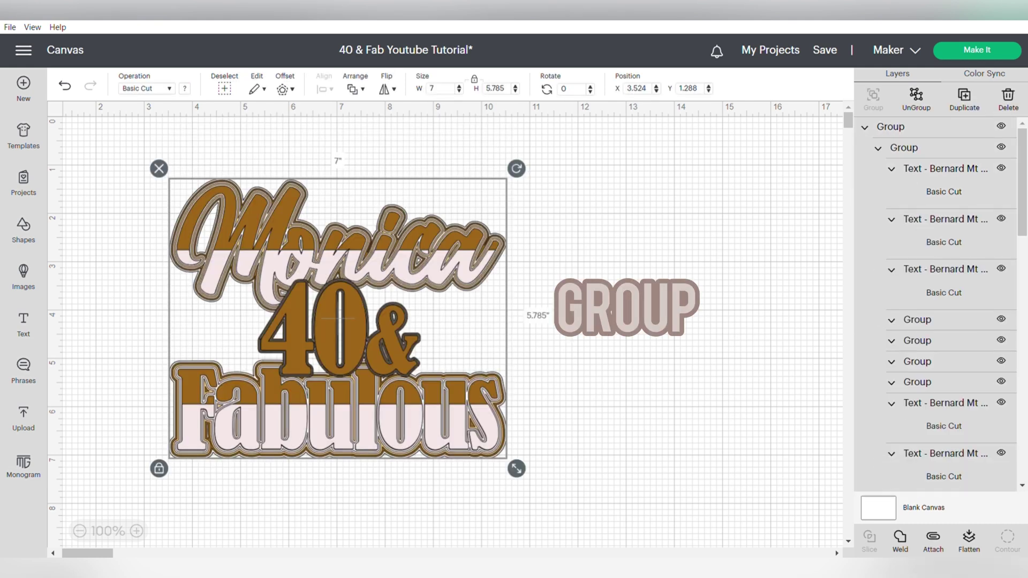
pyautogui.rightClick(363, 246)
# - Duplicate the topper, weld the copy into one silhouette, and place it over the original
pyautogui.press('Escape')
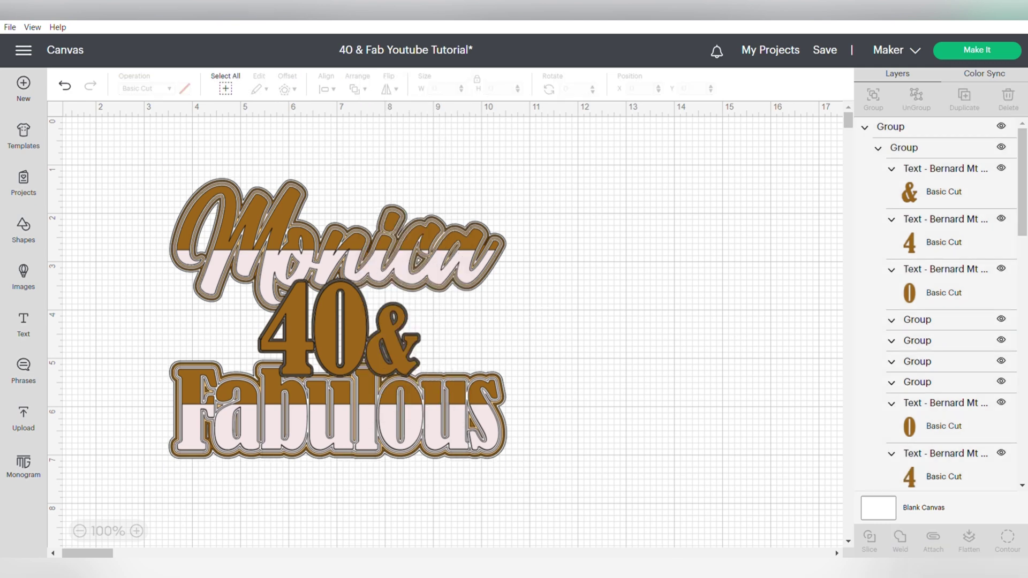
pyautogui.hotkey('ctrl', 'd')
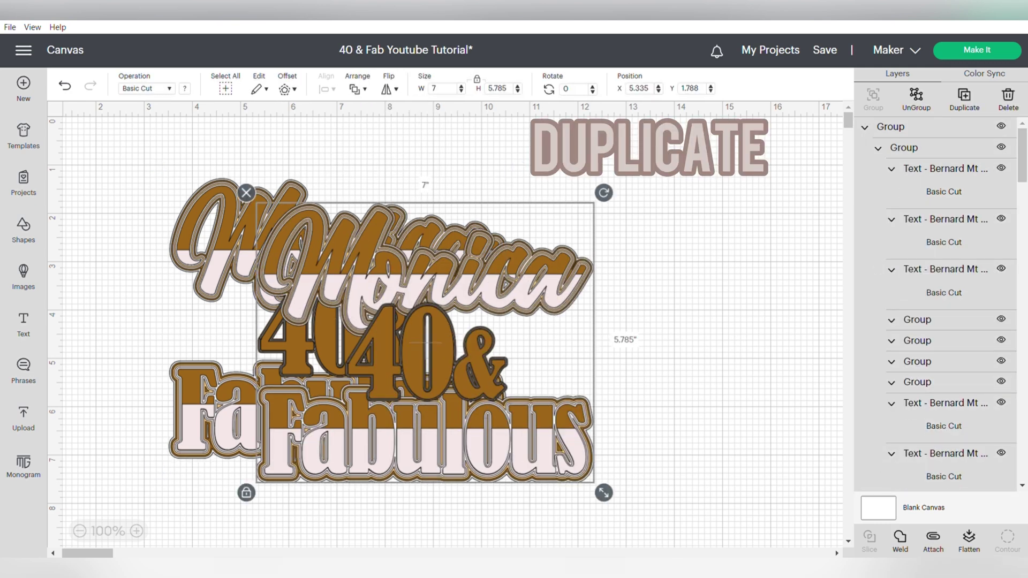
pyautogui.moveTo(426, 343); pyautogui.dragTo(620, 327)
pyautogui.moveTo(338, 323); pyautogui.dragTo(249, 324)
pyautogui.click(622, 327)
pyautogui.click(901, 541)
pyautogui.click(643, 509)
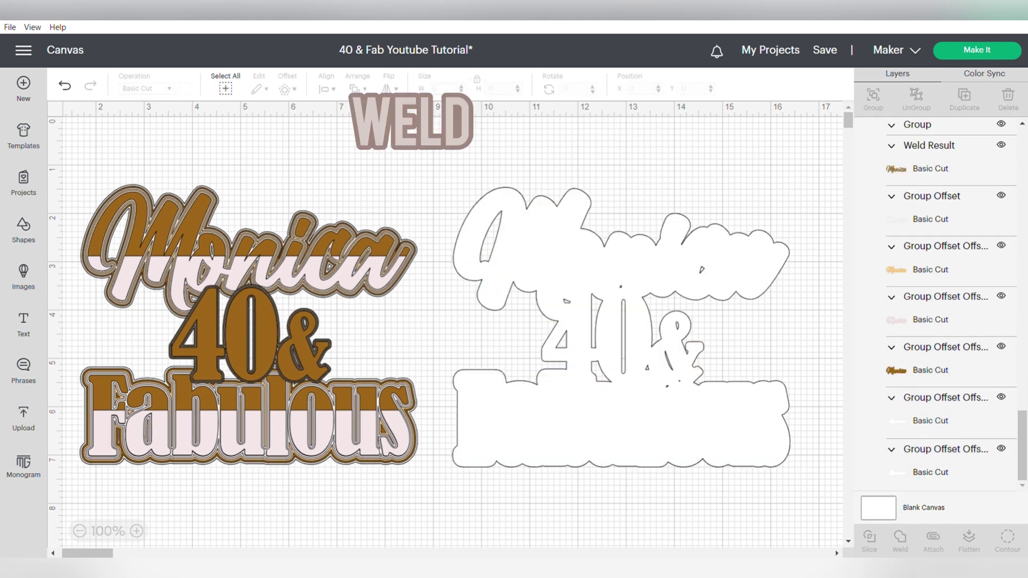
pyautogui.moveTo(621, 325); pyautogui.dragTo(249, 325)
# - Colour the welded silhouette brown and send it behind everything
pyautogui.rightClick(249, 325)
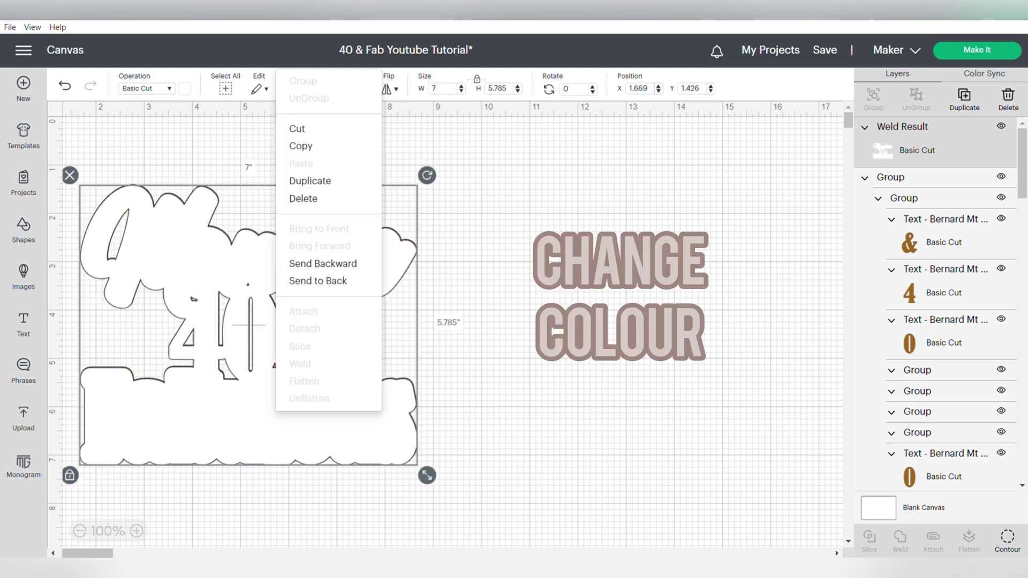
pyautogui.press('Escape')
pyautogui.click(249, 325)
pyautogui.click(184, 88)
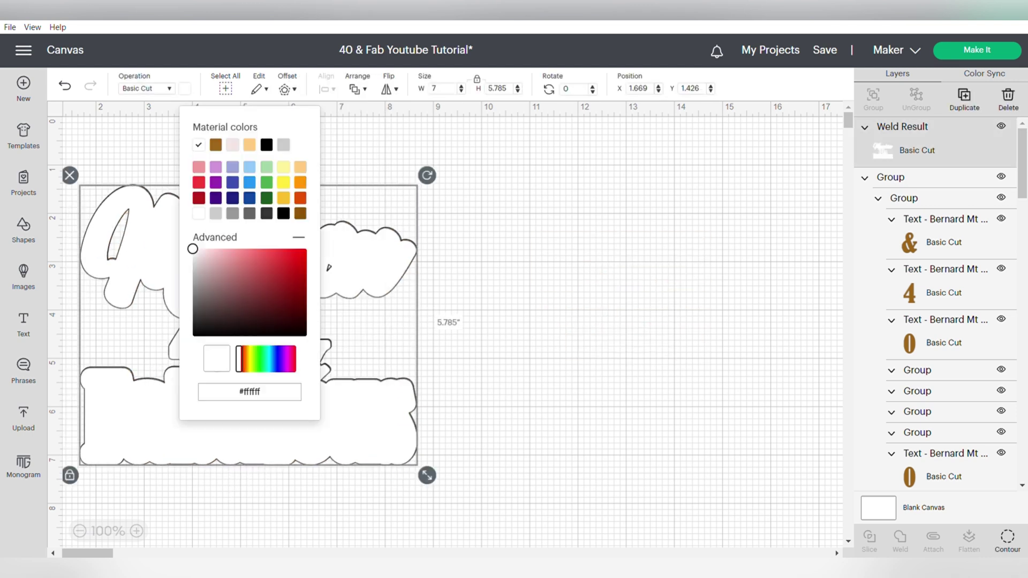
pyautogui.click(215, 145)
pyautogui.click(366, 270)
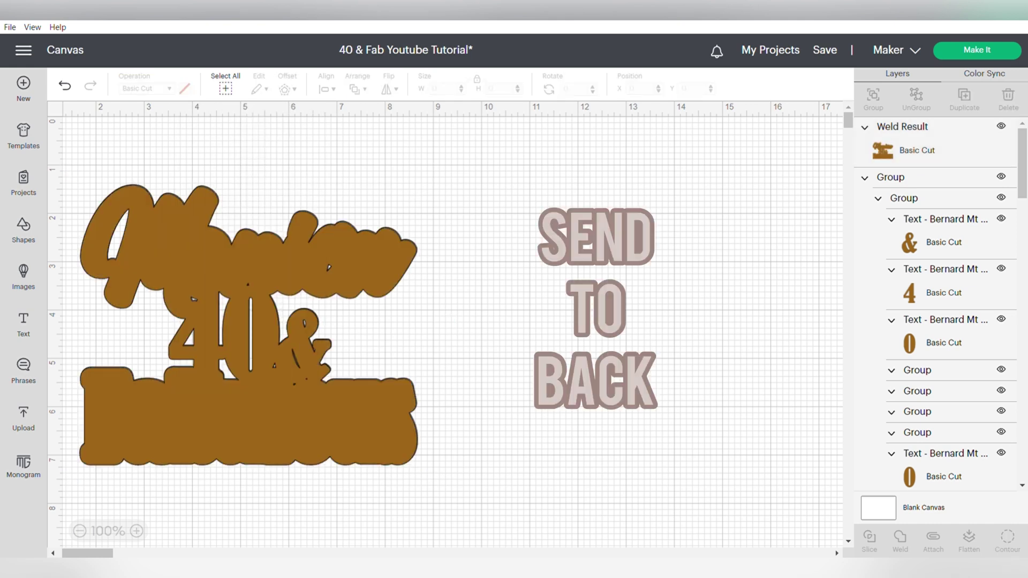
pyautogui.rightClick(367, 271)
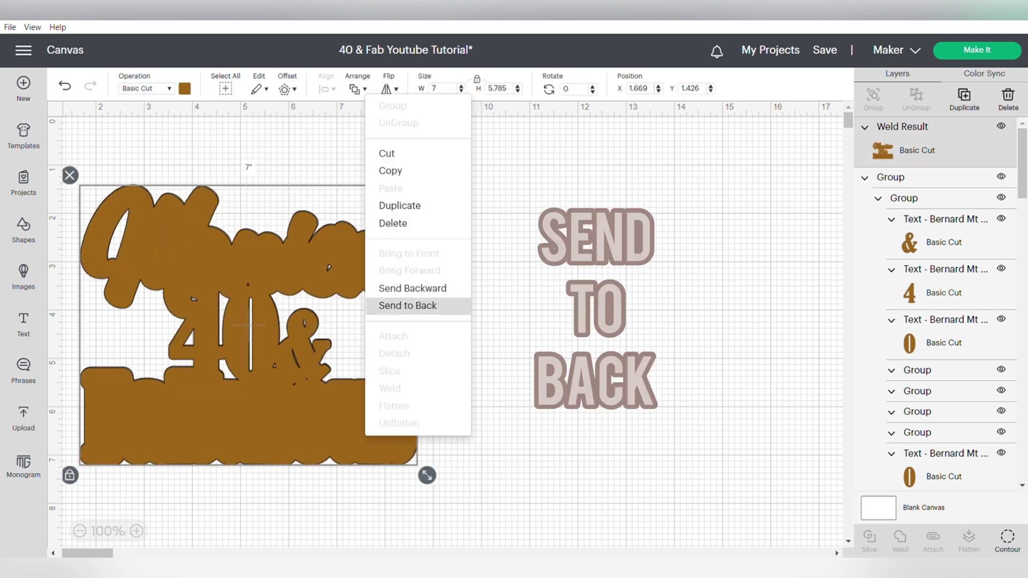
pyautogui.click(408, 305)
# - Enlarge the design, group all layers, and set the group to 7 inches wide
pyautogui.moveTo(92, 131); pyautogui.dragTo(471, 499)
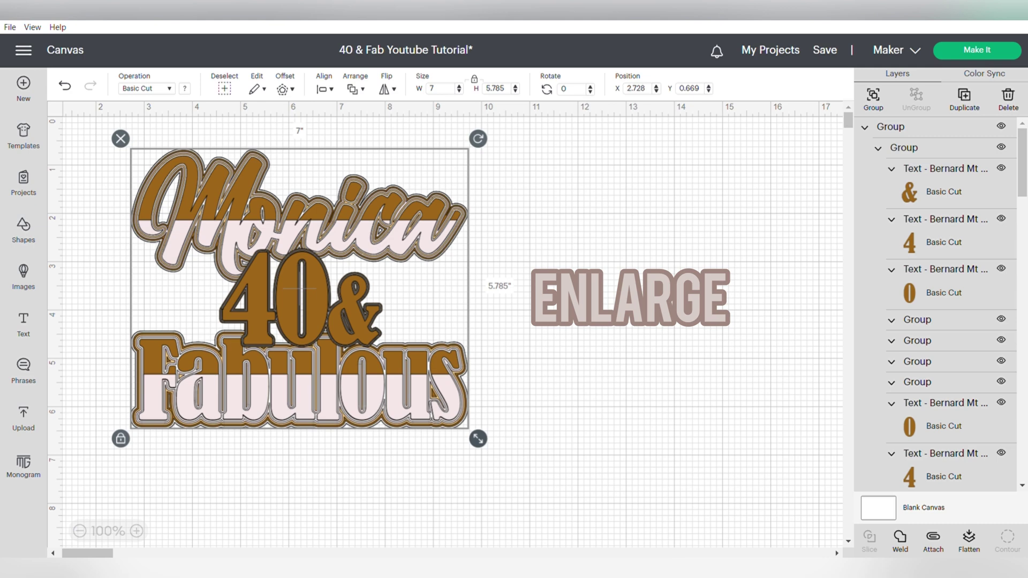
pyautogui.moveTo(478, 437); pyautogui.dragTo(841, 547)
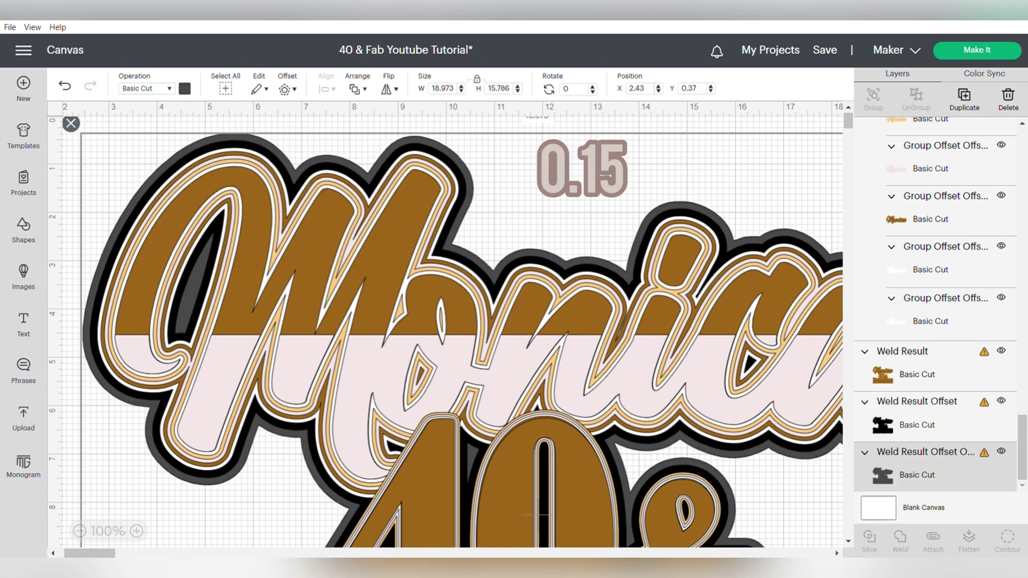
pyautogui.press('Escape')
pyautogui.hotkey('ctrl', 'a')
pyautogui.hotkey('ctrl', 'g')
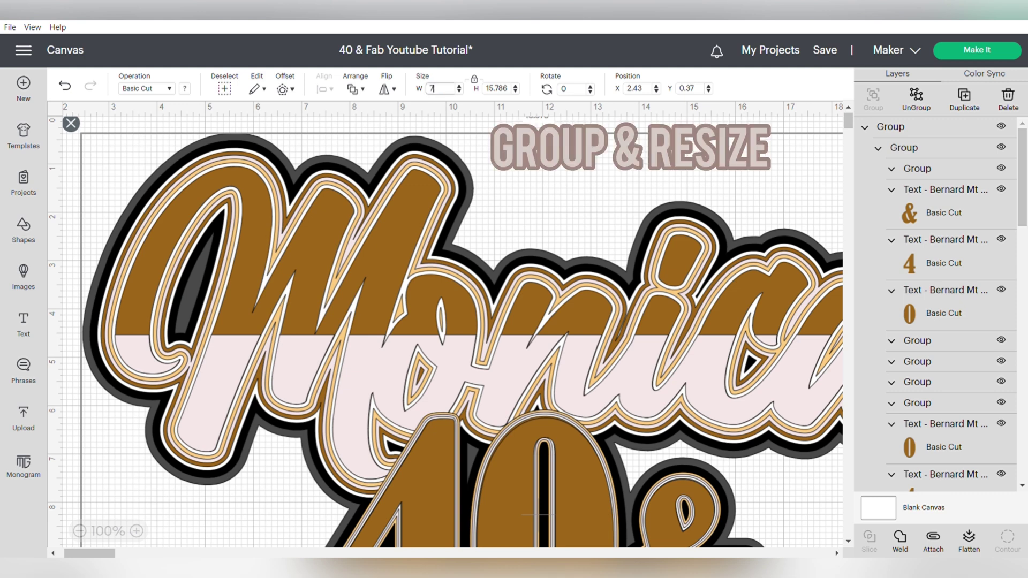
pyautogui.press('Return')
pyautogui.moveTo(250, 273); pyautogui.dragTo(353, 301)
# - Colour the 40& offset layer white
pyautogui.click(353, 311)
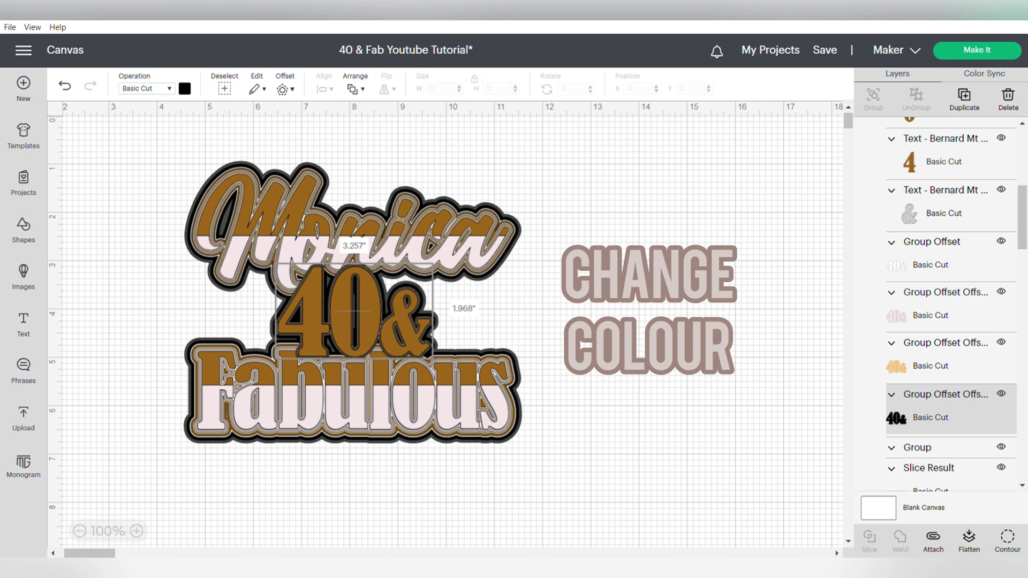
pyautogui.click(185, 88)
pyautogui.click(193, 247)
pyautogui.scroll(-5, 951, 305)
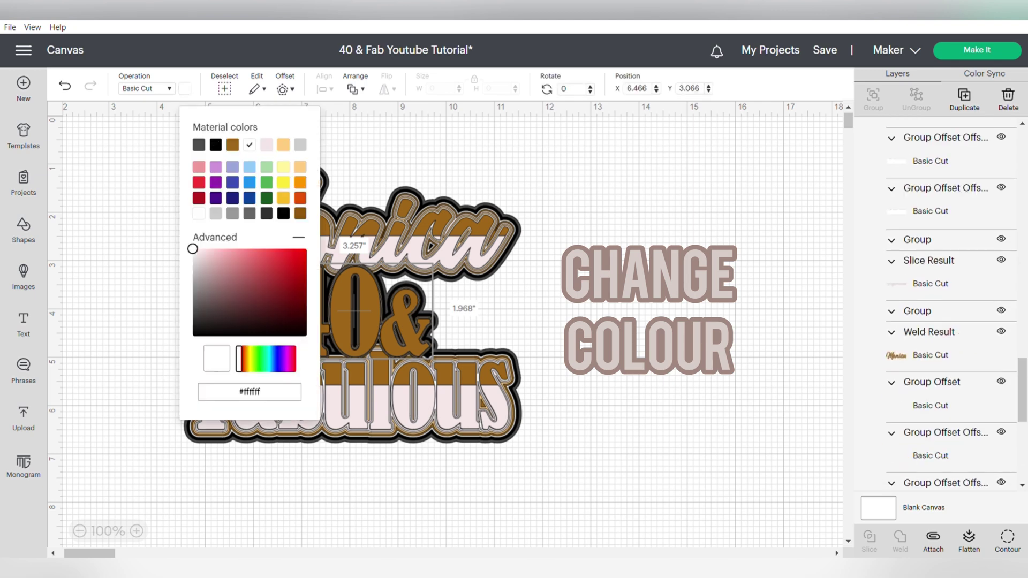
pyautogui.click(225, 89)
# - Recolour the Weld Result Offset backing layer a light brown
pyautogui.click(931, 399)
pyautogui.click(185, 89)
pyautogui.moveTo(241, 257); pyautogui.dragTo(303, 277)
pyautogui.click(642, 375)
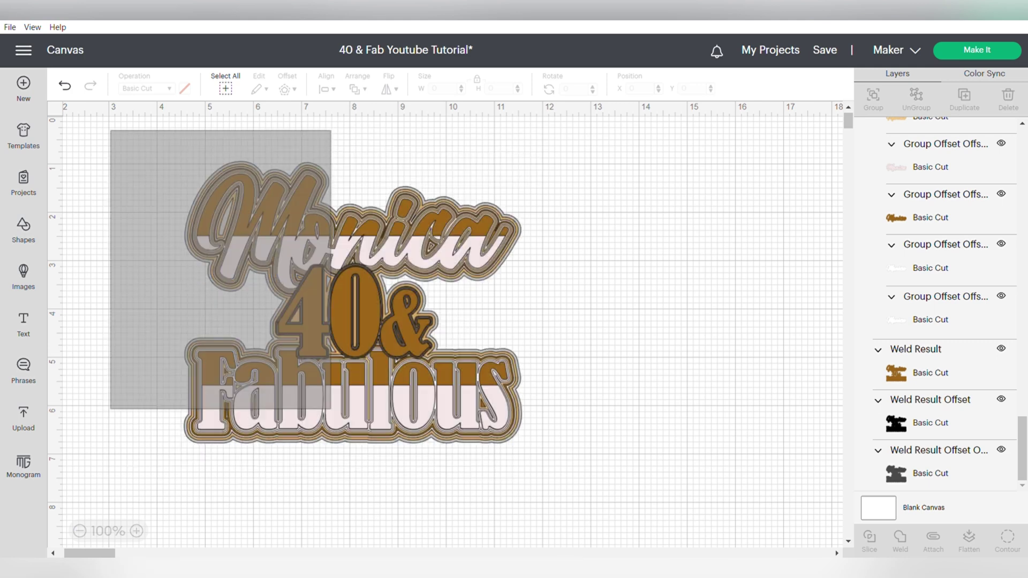
pyautogui.rightClick(911, 229)
pyautogui.press('Escape')
pyautogui.rightClick(923, 236)
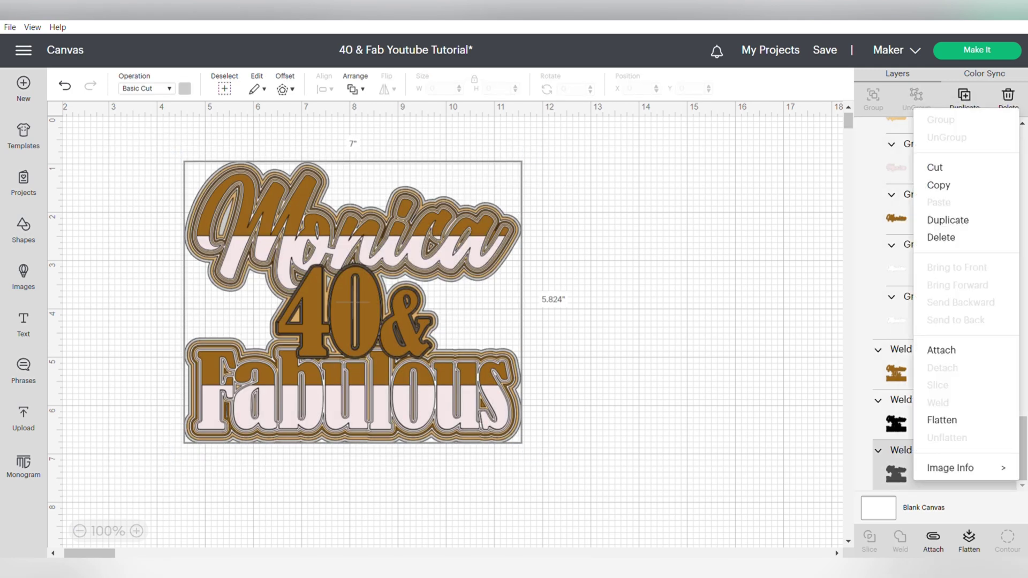
pyautogui.click(900, 400)
pyautogui.click(185, 88)
pyautogui.moveTo(255, 260); pyautogui.dragTo(284, 273)
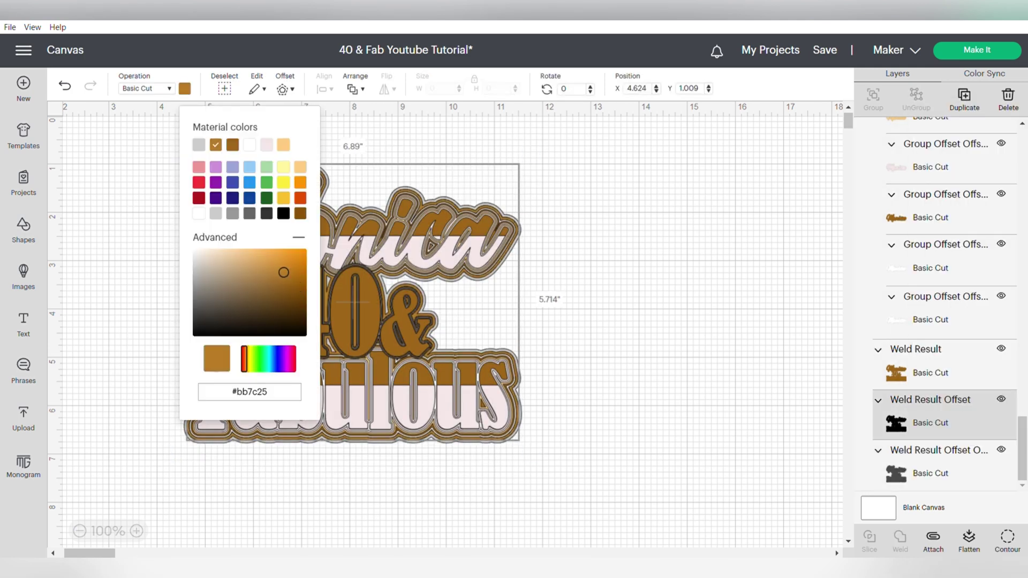
pyautogui.press('Escape')
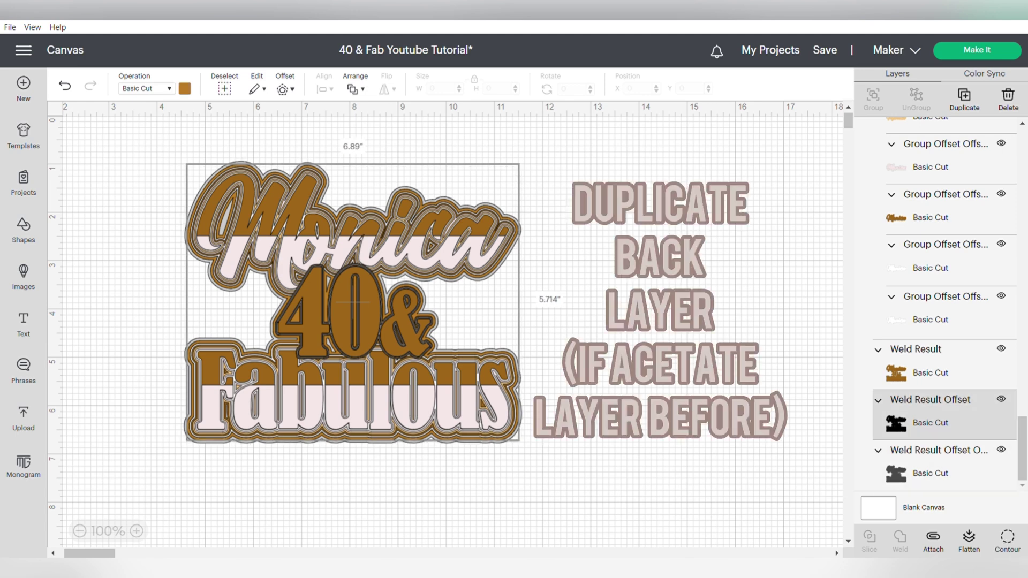
# - Duplicate the Weld Result Offset back layer, line it up with the design and send it behind
pyautogui.rightClick(906, 420)
pyautogui.click(943, 159)
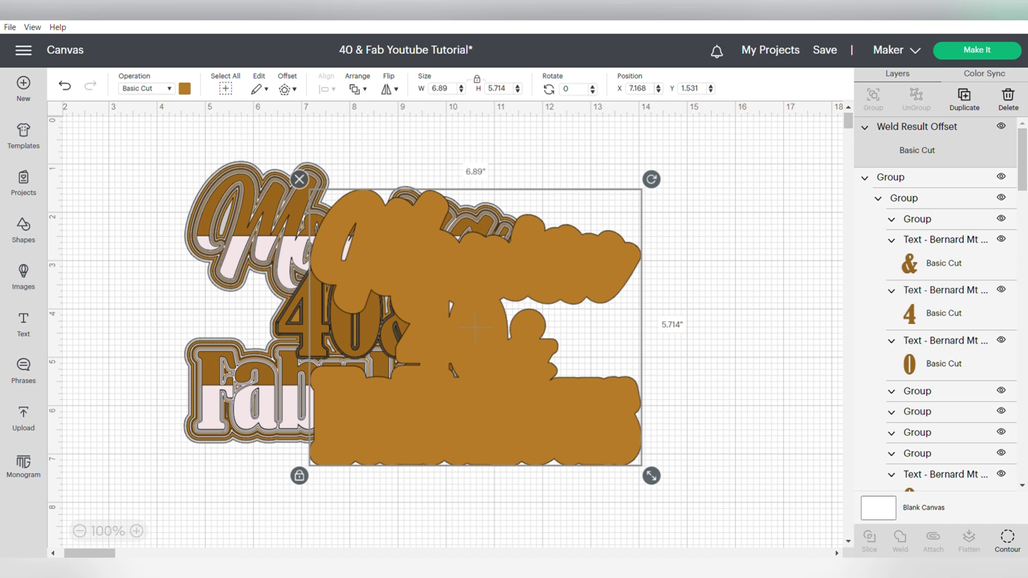
pyautogui.moveTo(475, 327); pyautogui.dragTo(353, 302)
pyautogui.rightClick(464, 294)
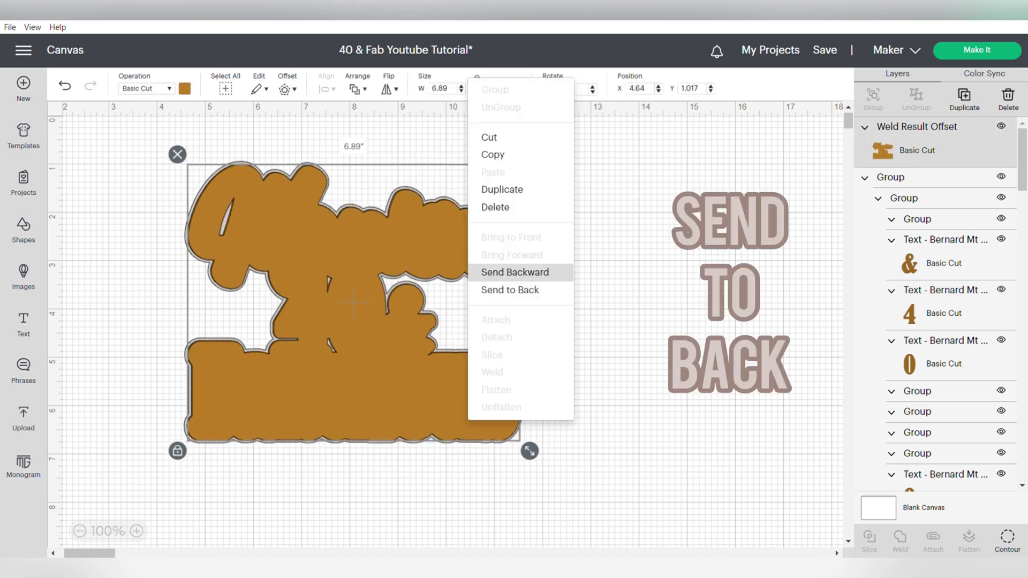
pyautogui.click(510, 271)
# - Centre all layers on each other, group the whole topper, and shift it right
pyautogui.moveTo(158, 115); pyautogui.dragTo(528, 450)
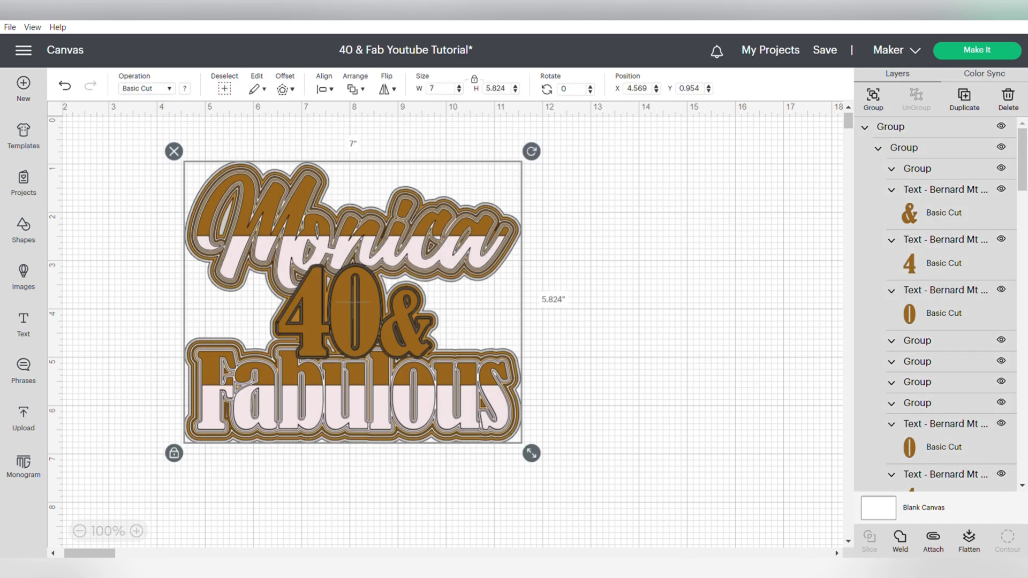
pyautogui.click(325, 88)
pyautogui.click(356, 231)
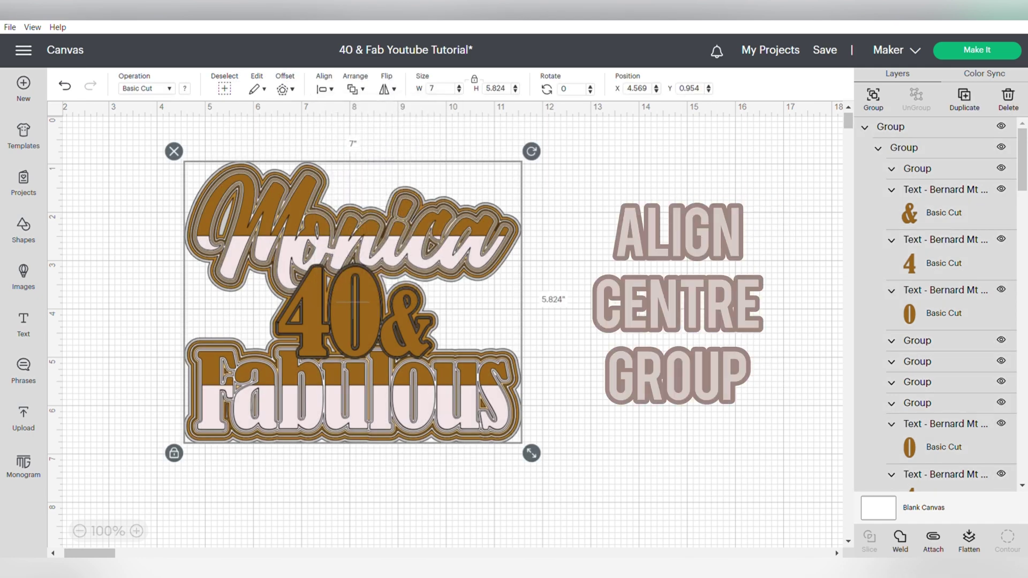
pyautogui.hotkey('ctrl', 'g')
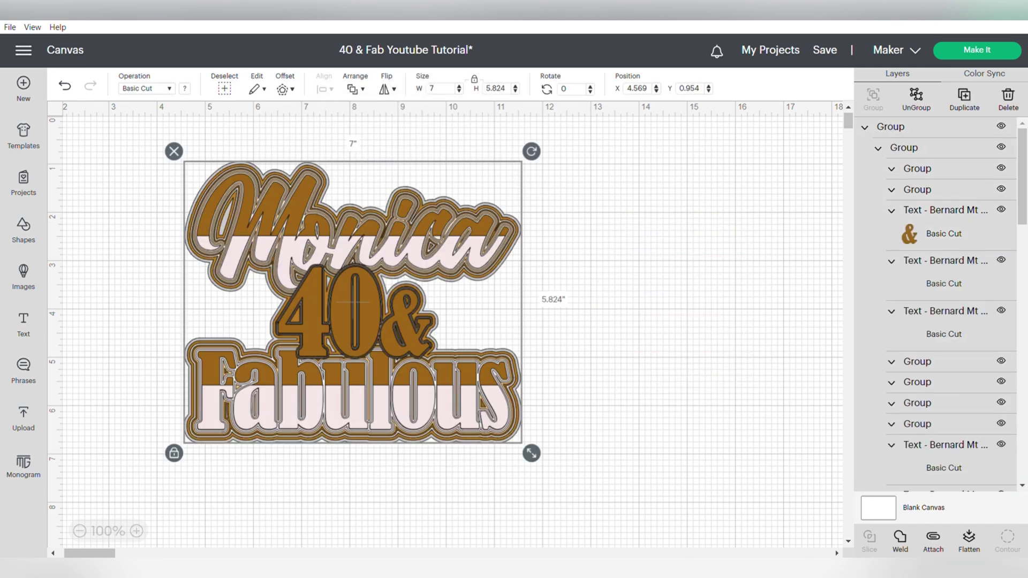
pyautogui.press('Escape')
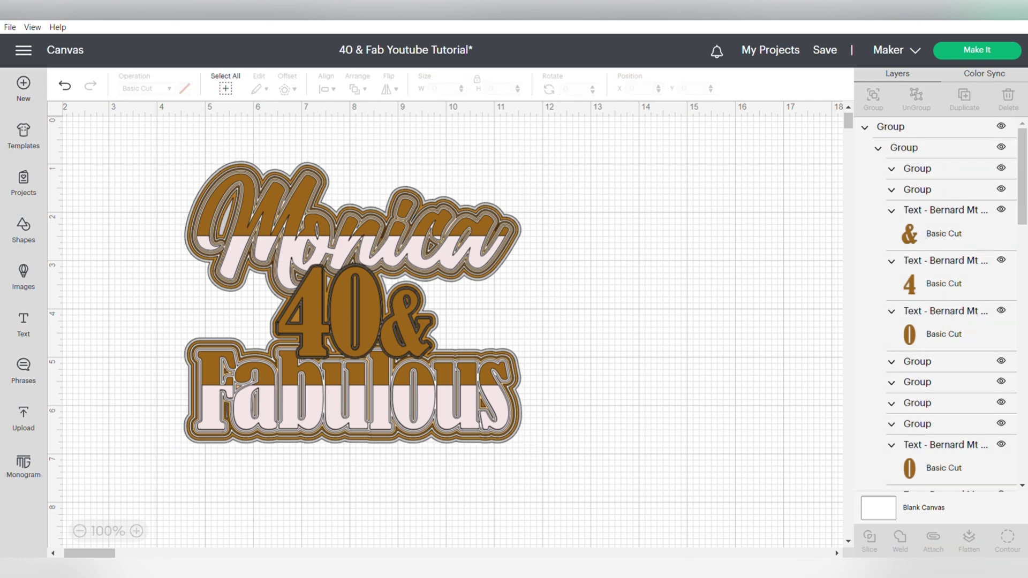
pyautogui.moveTo(354, 300); pyautogui.dragTo(579, 315)
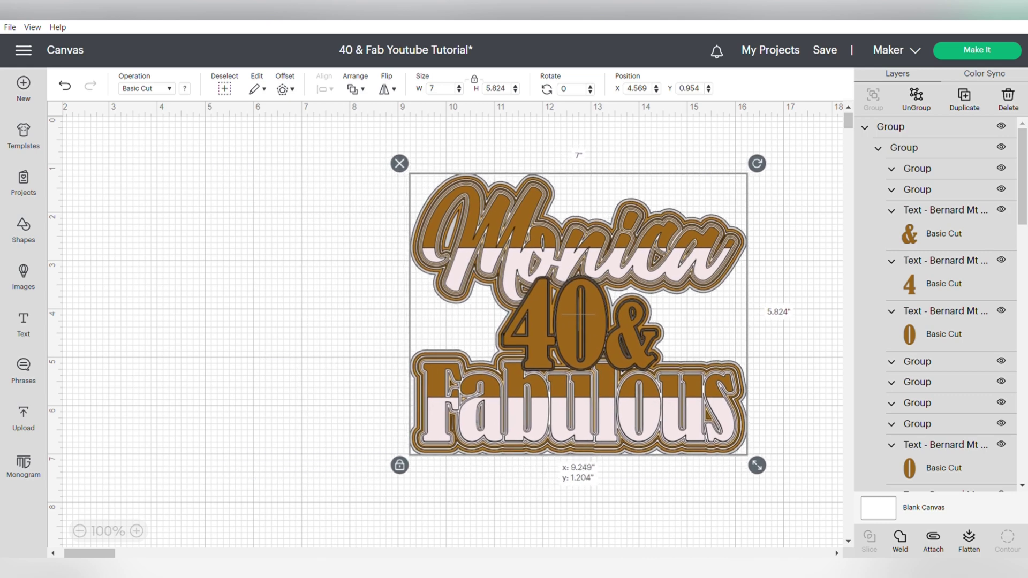
pyautogui.press('Escape')
pyautogui.click(579, 317)
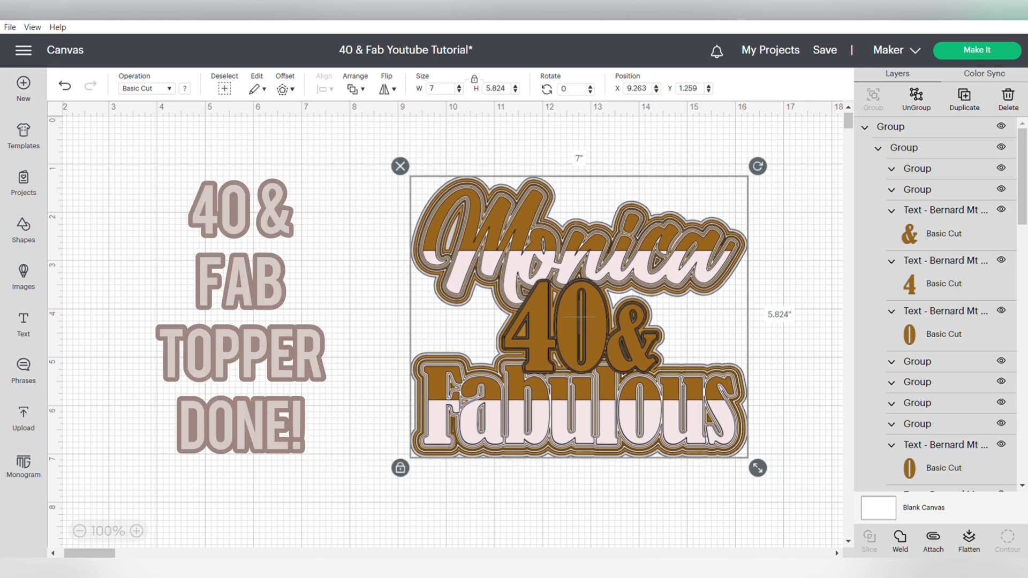
pyautogui.press('Escape')
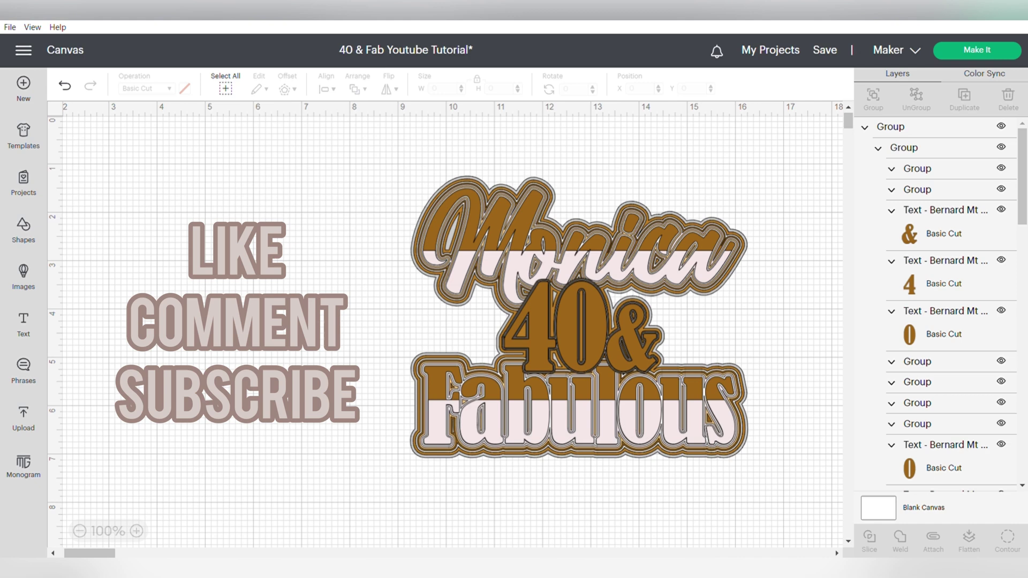
pyautogui.hotkey('ctrl', 'a')
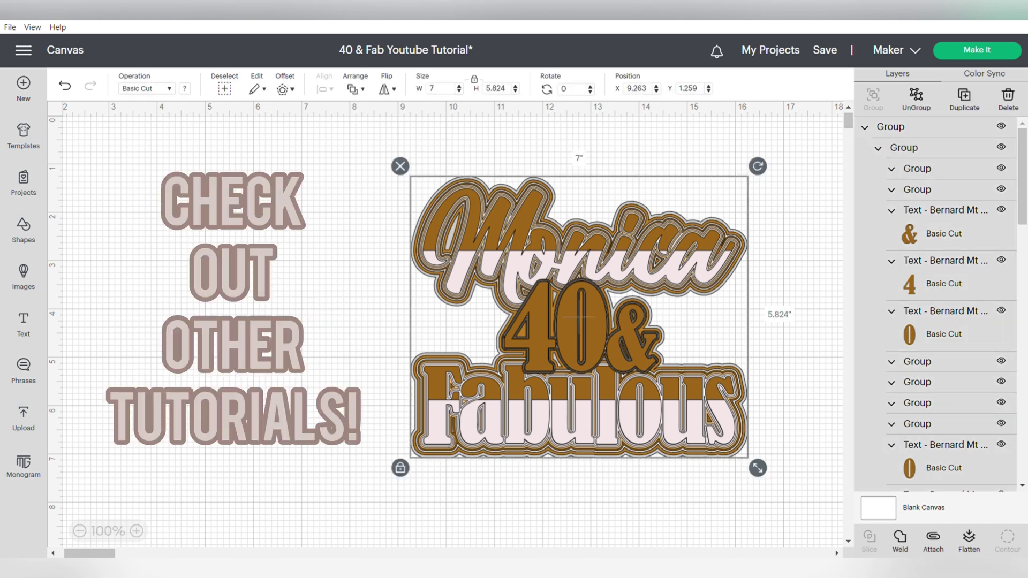
pyautogui.press('Escape')
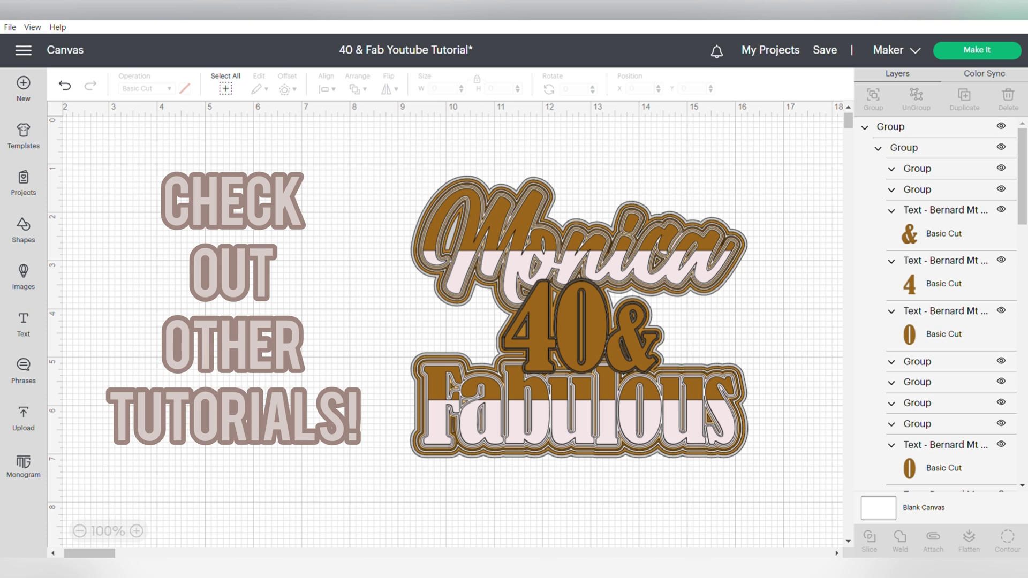